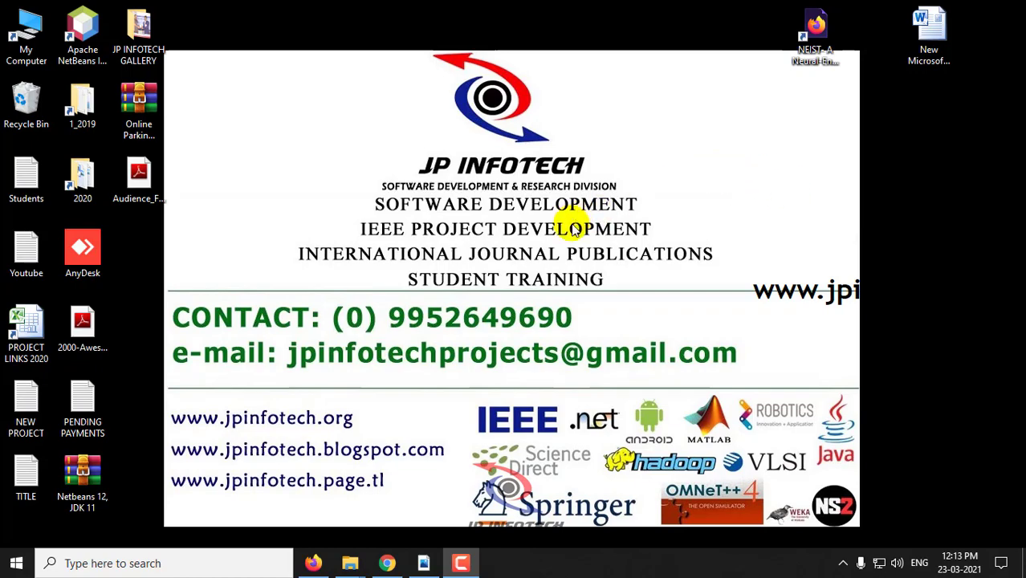
Bring the cyberbullying paper PDF forward, scroll its first page and select 'Cyberbullying' in the title.
left_click(423, 562)
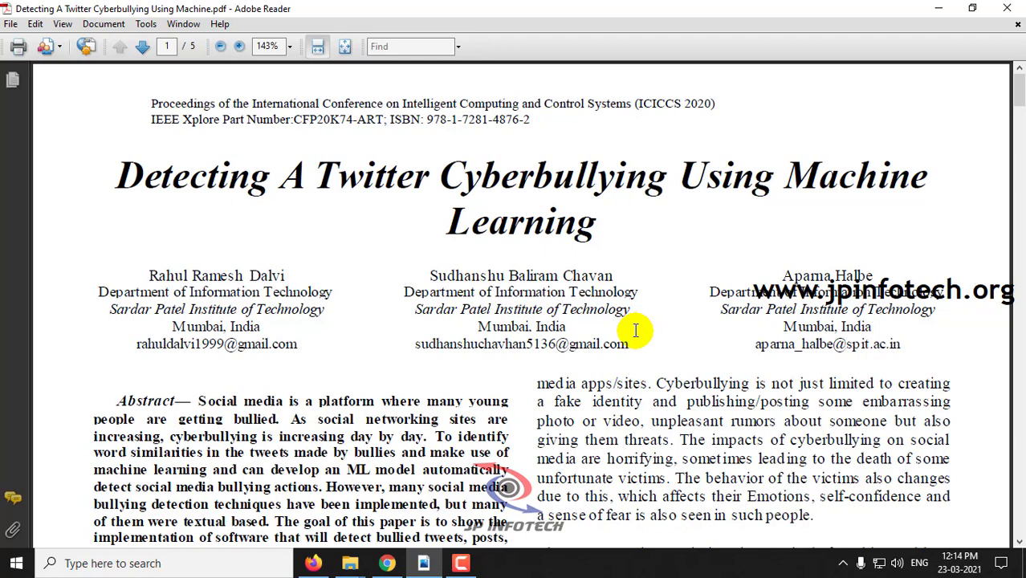
scroll(657, 311, "down", 1)
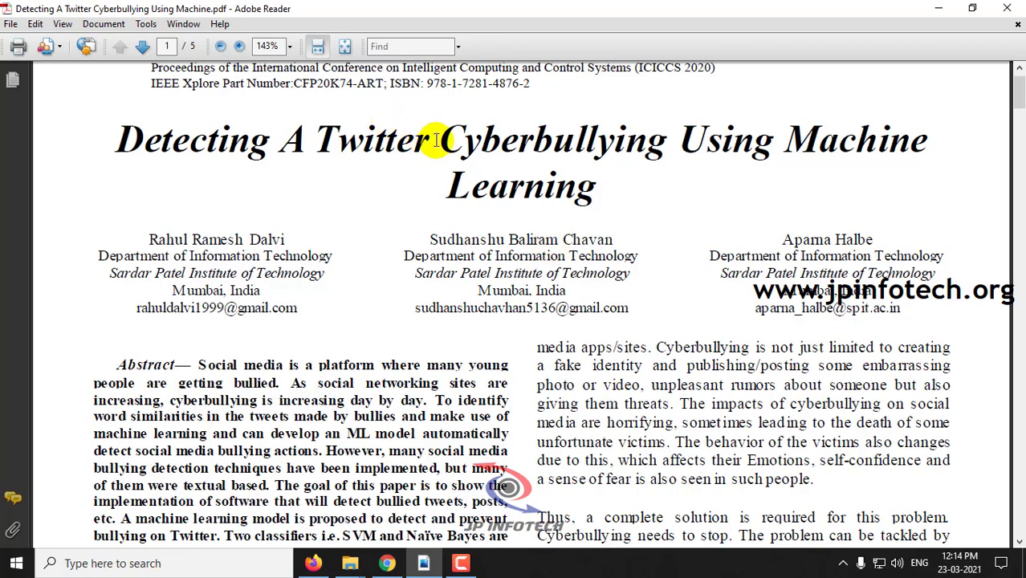
left_click_drag(436, 141, 668, 153)
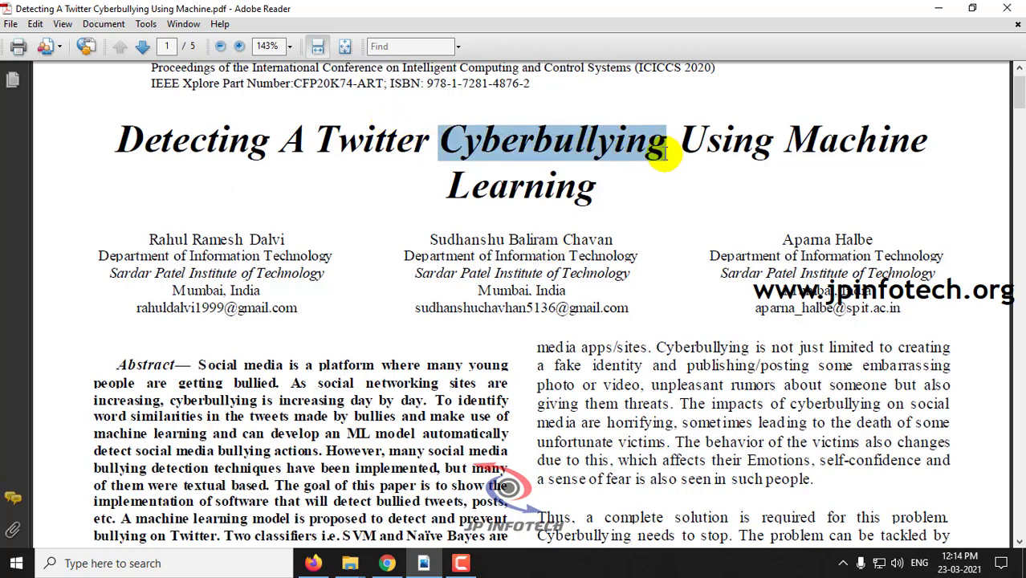
Minimize the PDF and launch Command Prompt via a 'cmd' search.
left_click(942, 8)
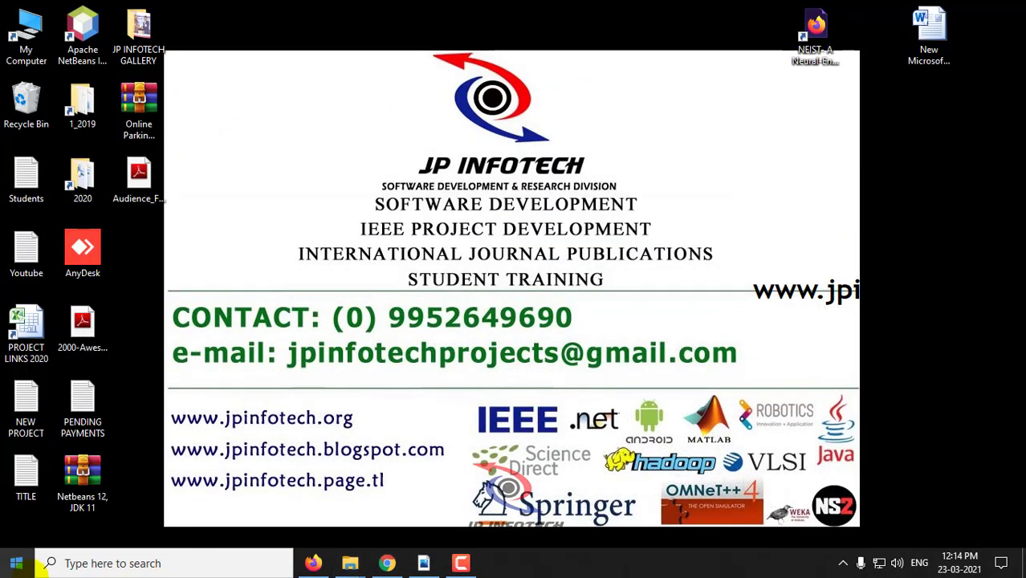
left_click(94, 566)
type("cmd")
key("Return")
type("E:")
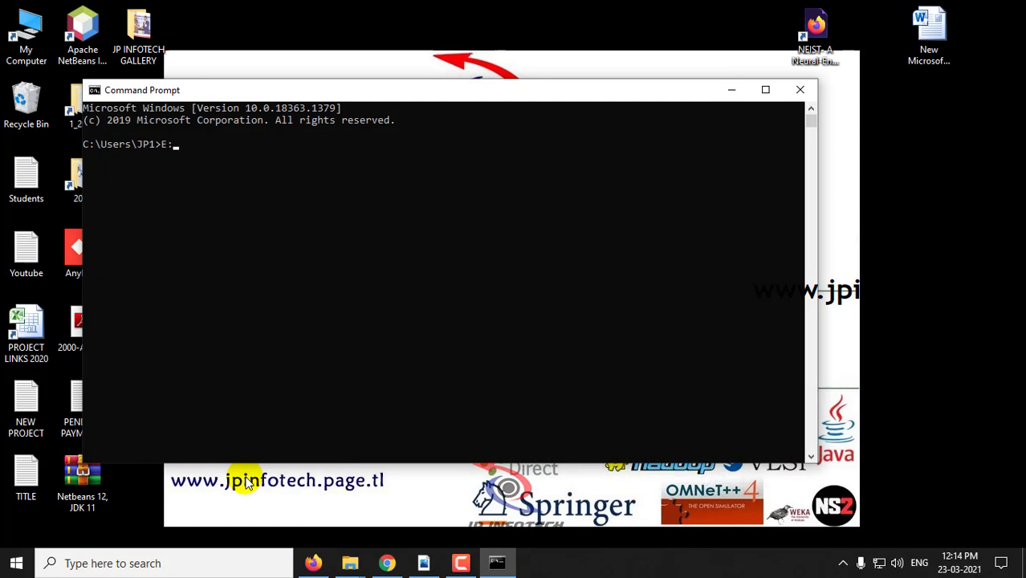
Run python app.py from the E:\1_2020\3_PYTHON\...\cyberbullying project folder.
key("Return")
type("cd E:\\1_2020\\3_PYTHON\\Detecting A Twitter Cyberbullying Using Machine\\cyberbullying")
key("Return")
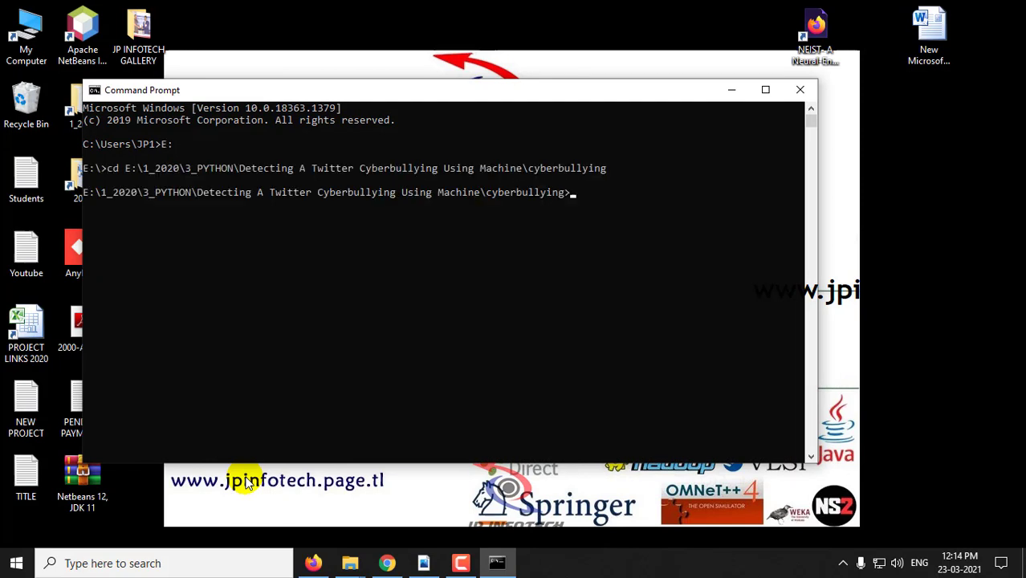
type("python app")
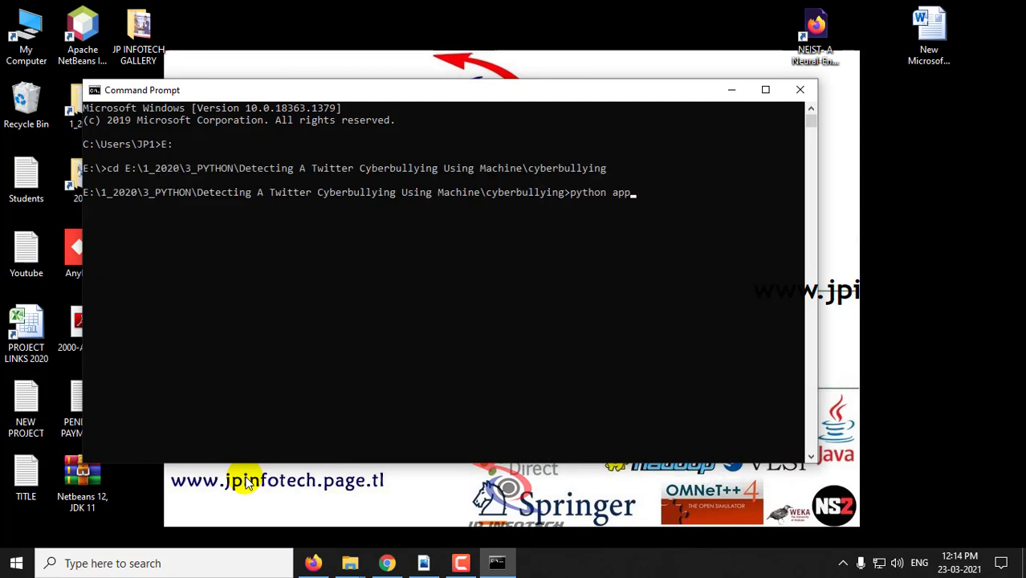
type(".py")
key("Return")
left_click(260, 410)
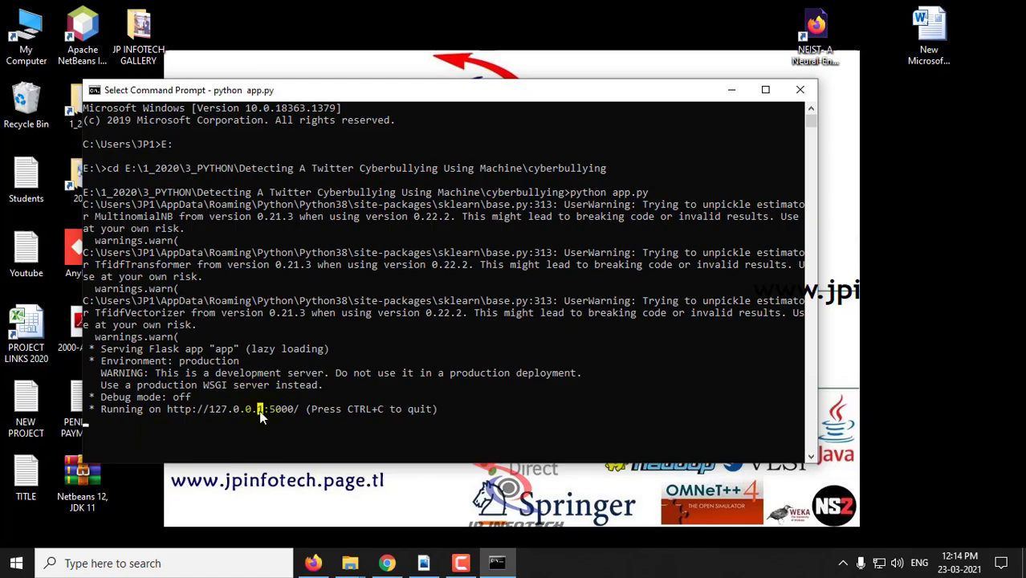
Copy the server address from the console and load 127.0.0.1:5000 in a new Chrome tab.
double_click(261, 410)
right_click(260, 410)
left_click(387, 563)
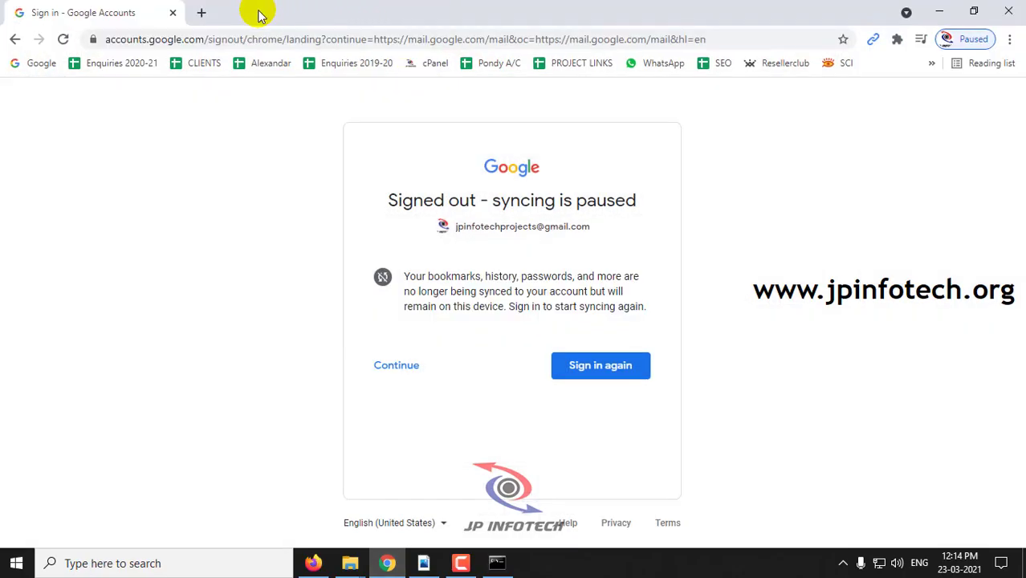
left_click(202, 12)
key("ctrl+v")
key("Return")
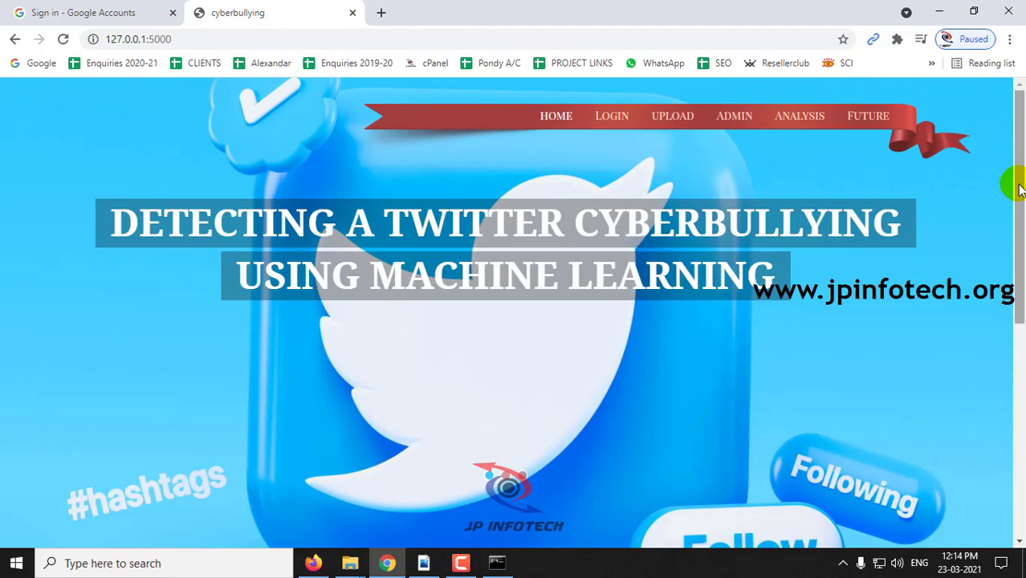
Scroll down the home page and highlight the abstract paragraph.
left_click_drag(1020, 189, 1014, 419)
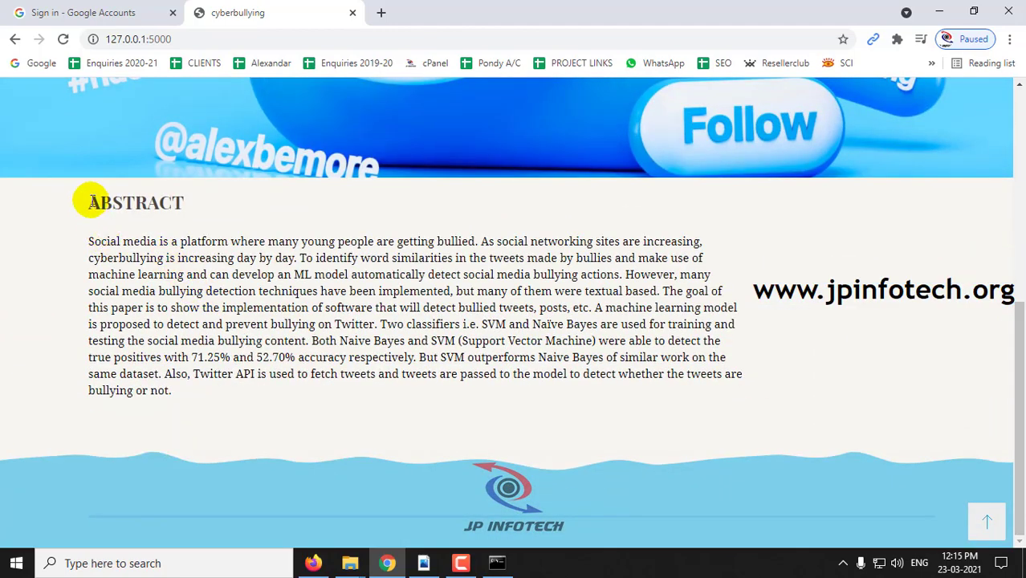
left_click_drag(86, 199, 206, 217)
mouse_move(90, 239)
left_mouse_down()
mouse_move(272, 329)
mouse_move(287, 402)
left_mouse_up()
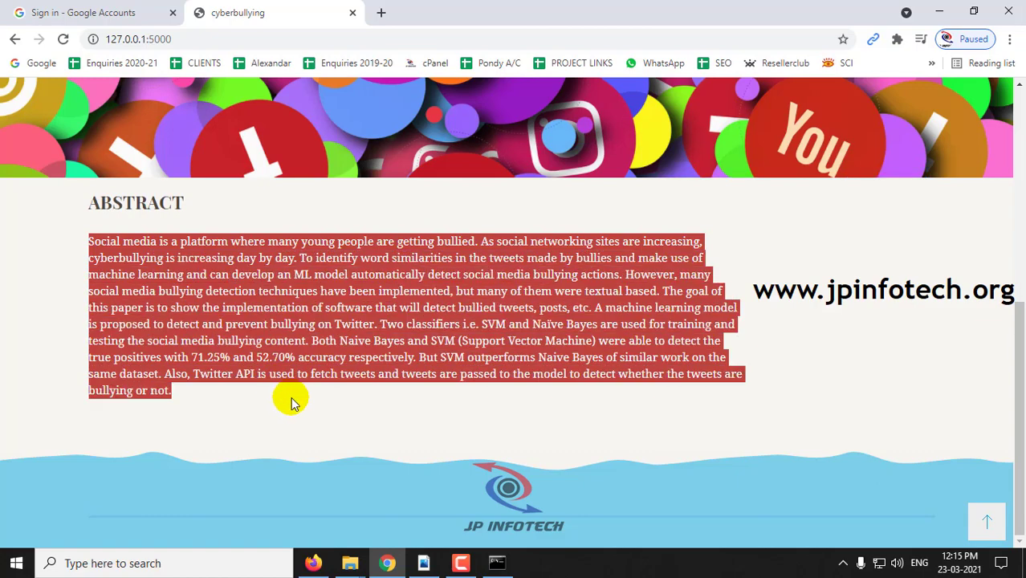
scroll(287, 401, "up", 10)
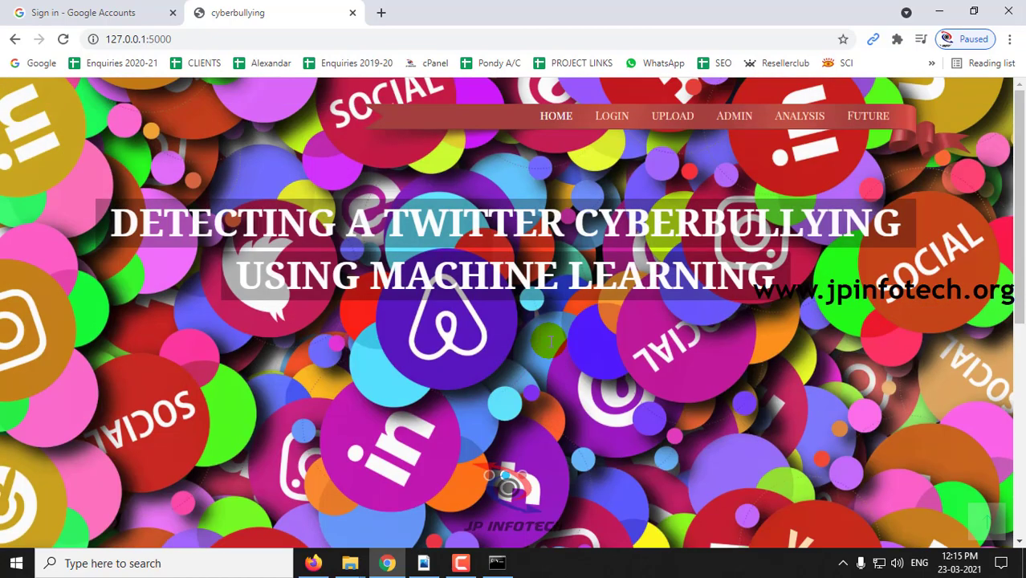
View the app's login and registration forms, then go back to the home page.
left_click(609, 119)
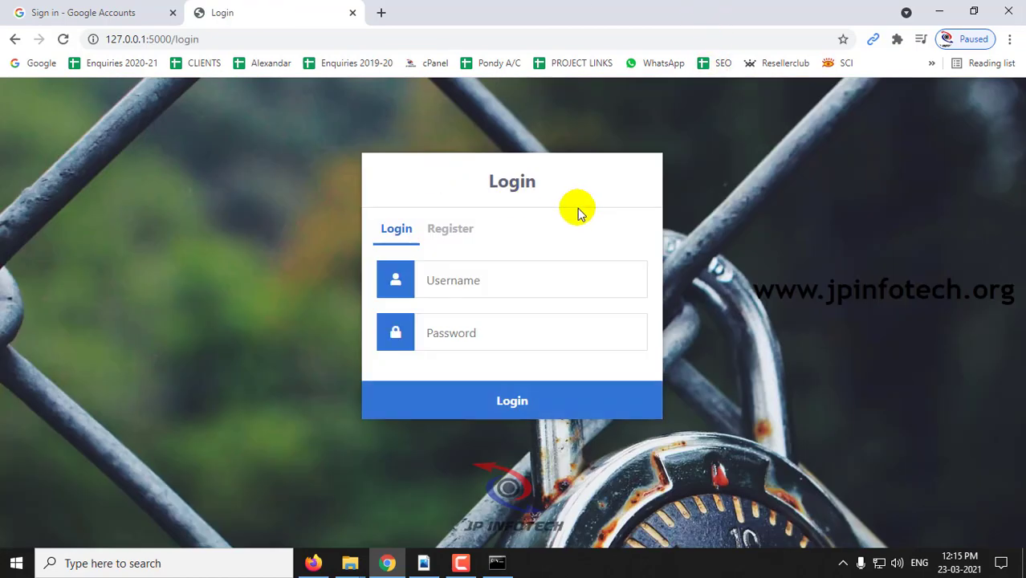
left_click(450, 231)
left_click(401, 233)
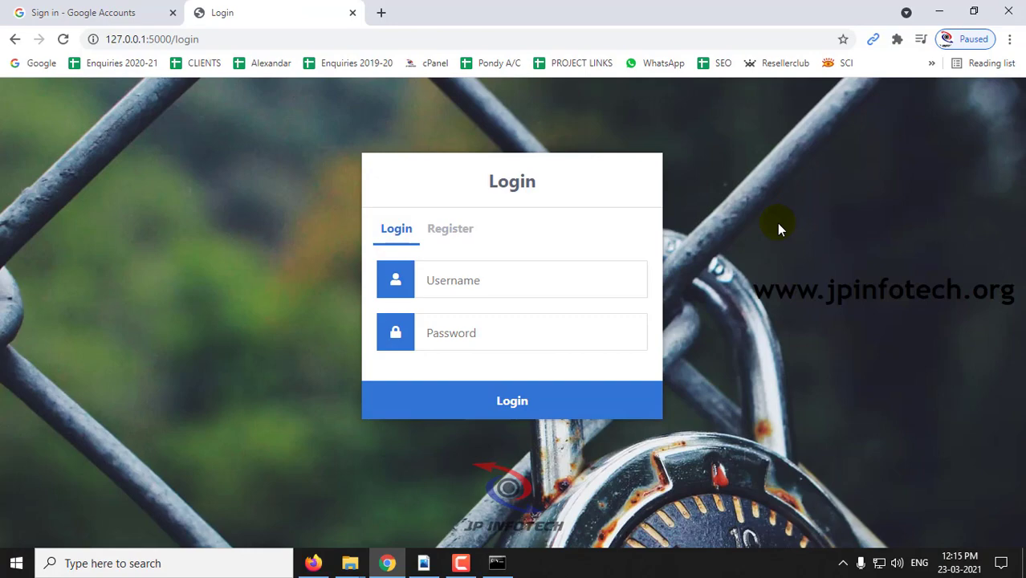
key("alt+Right")
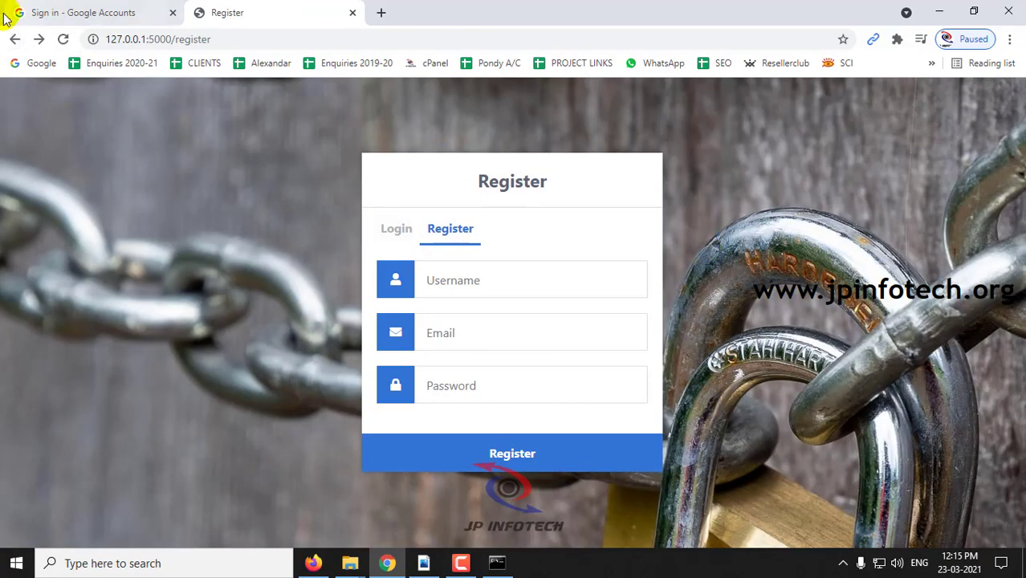
left_click(14, 39)
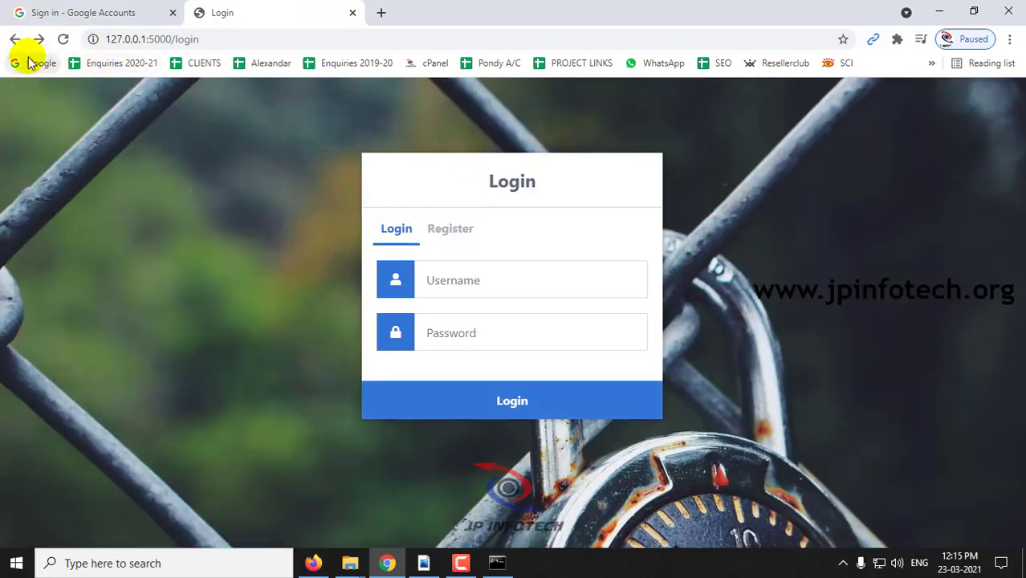
left_click(16, 40)
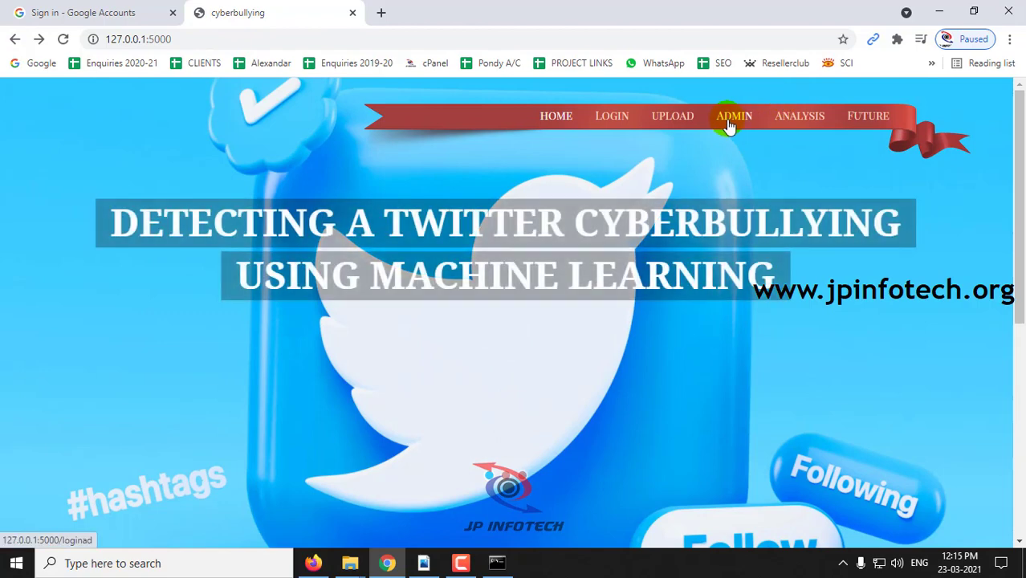
On the Upload Dataset page, pick upload.csv from E:\1_2020\3_PYTHON's cyberbullying folder.
left_click(675, 118)
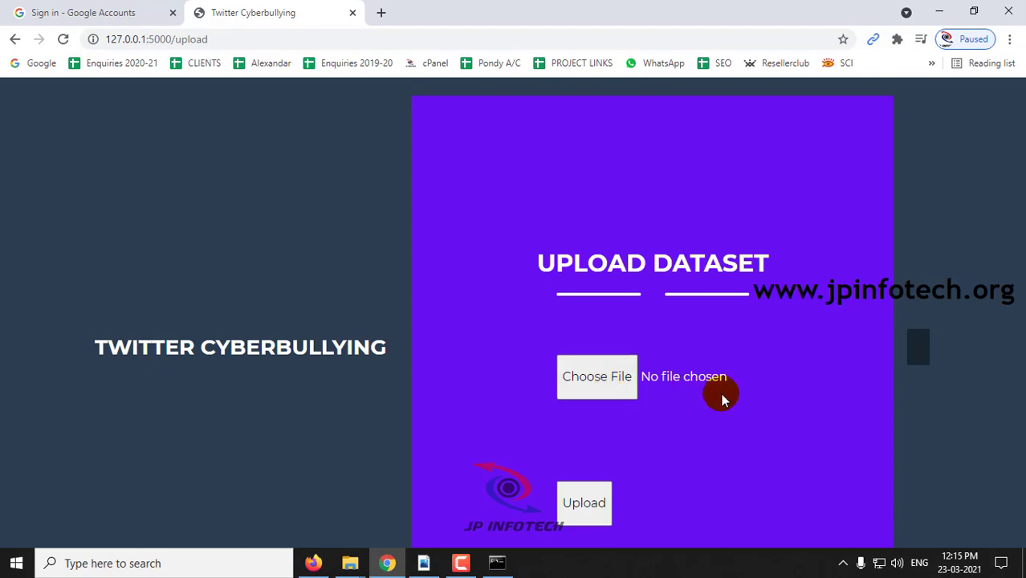
left_click(618, 386)
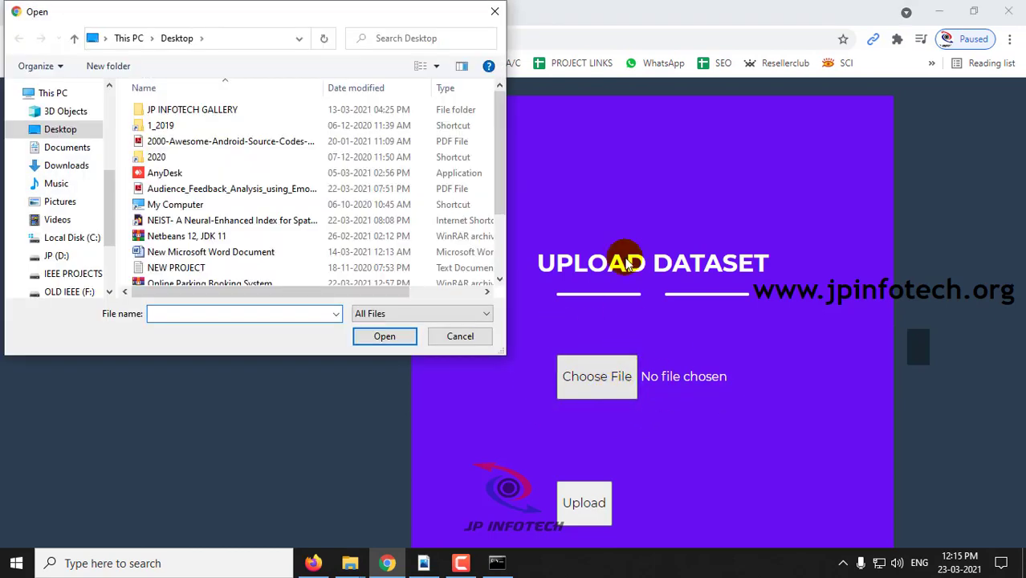
double_click(157, 157)
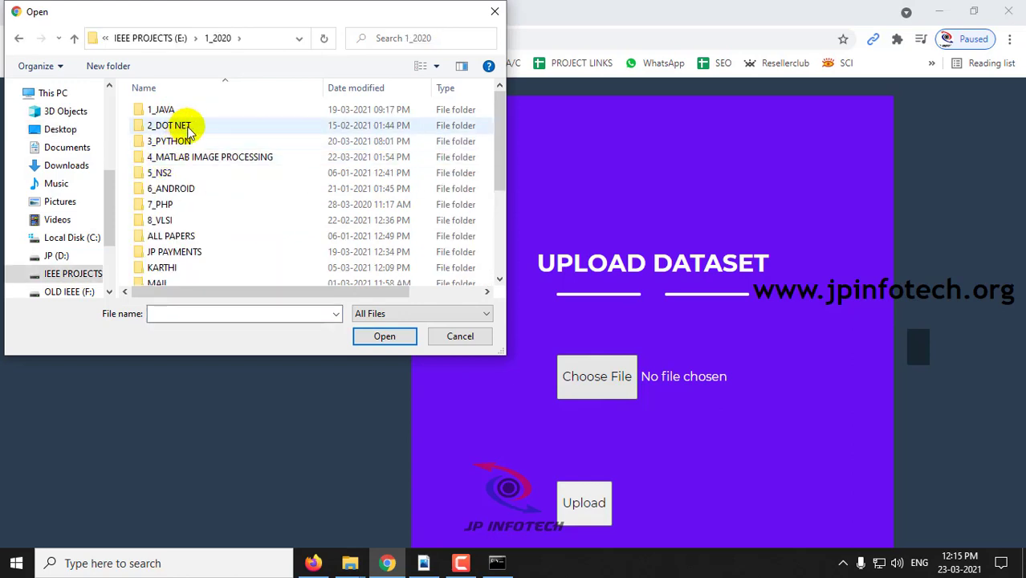
double_click(191, 142)
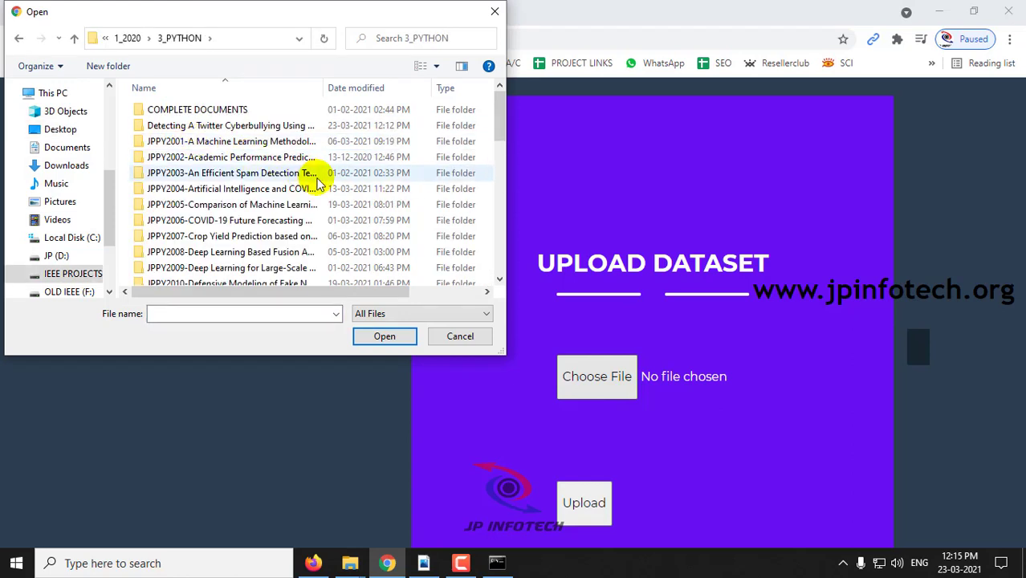
scroll(297, 224, "down", 1)
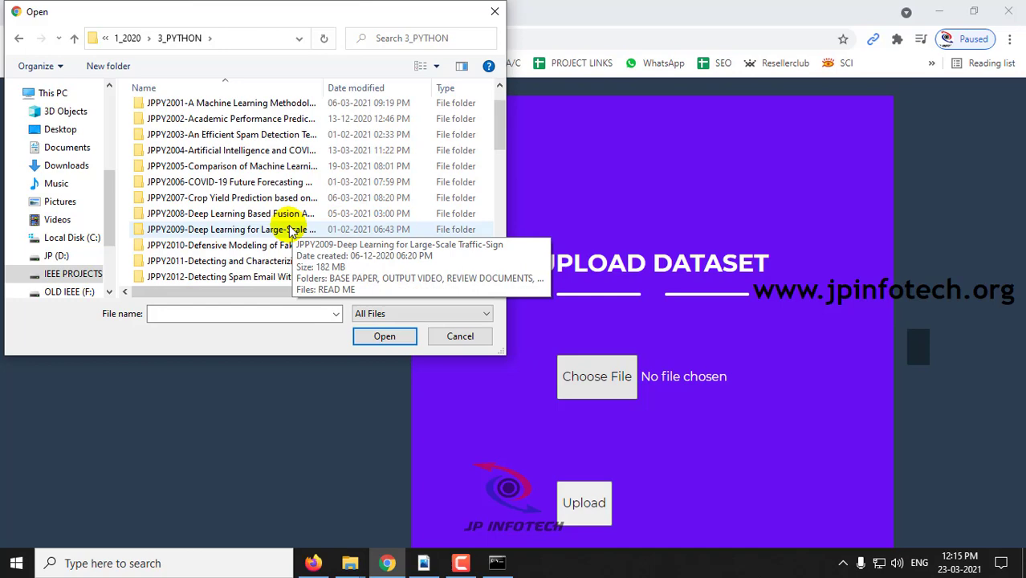
scroll(245, 152, "up", 1)
double_click(230, 125)
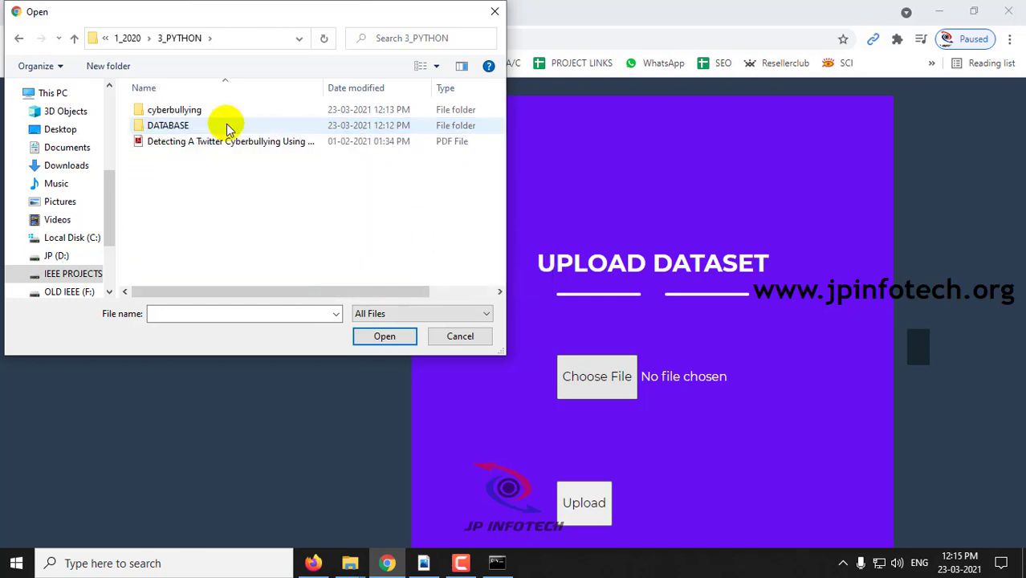
double_click(182, 110)
double_click(161, 235)
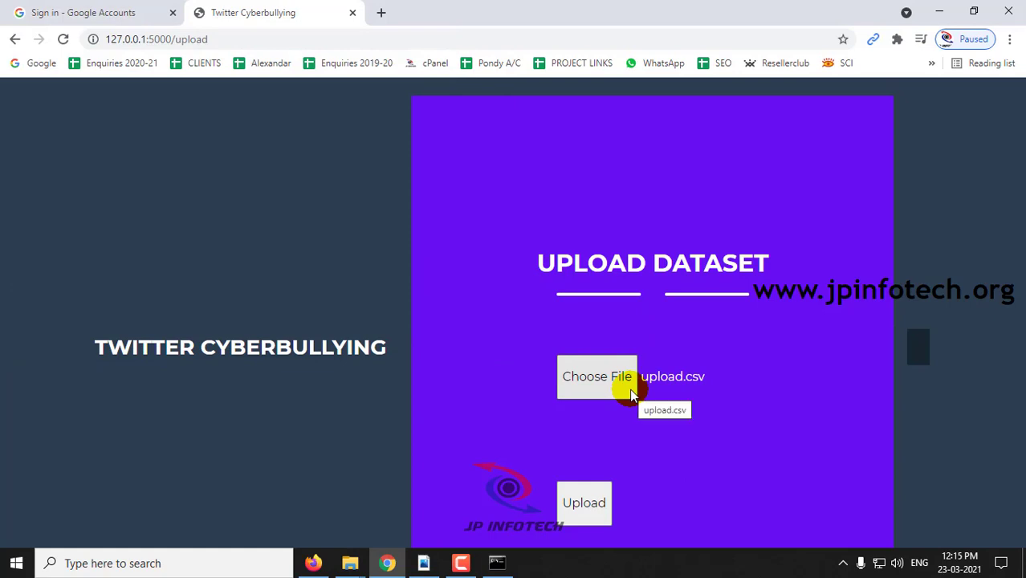
Upload upload.csv, scroll through its preview table, and start Train | Test.
left_click(584, 518)
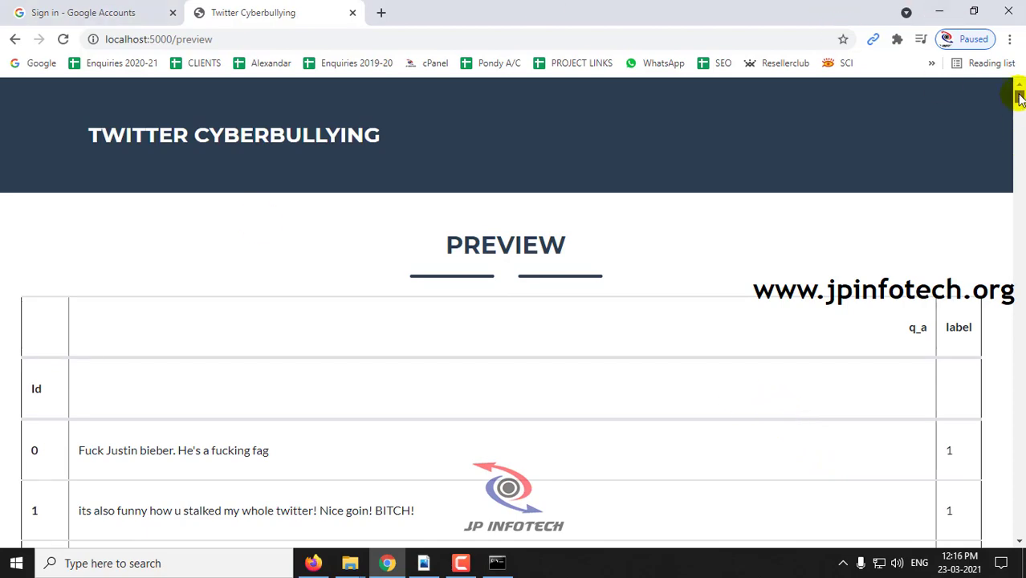
left_click_drag(1020, 97, 1020, 546)
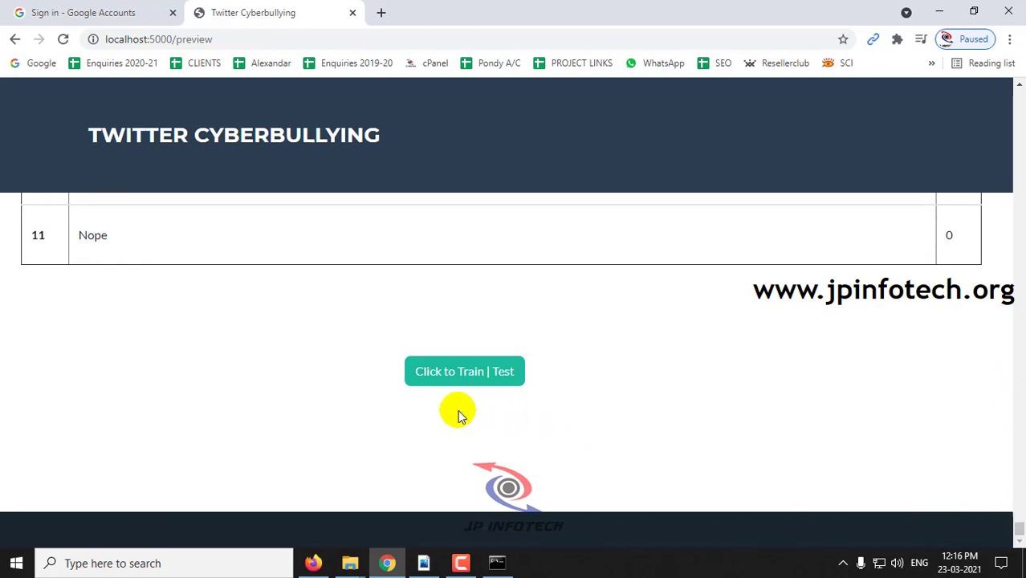
left_click(457, 379)
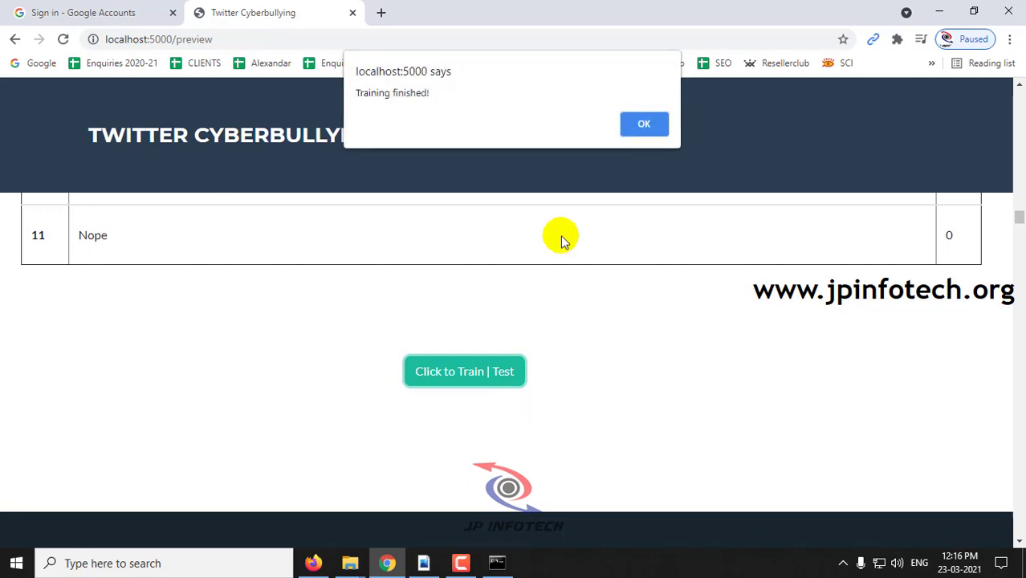
left_click(644, 124)
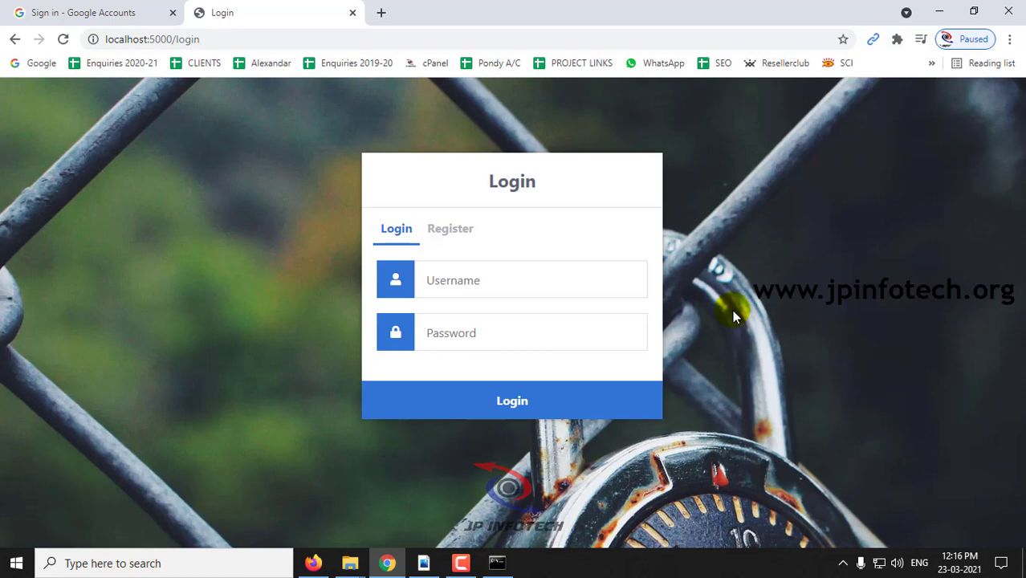
left_click(466, 233)
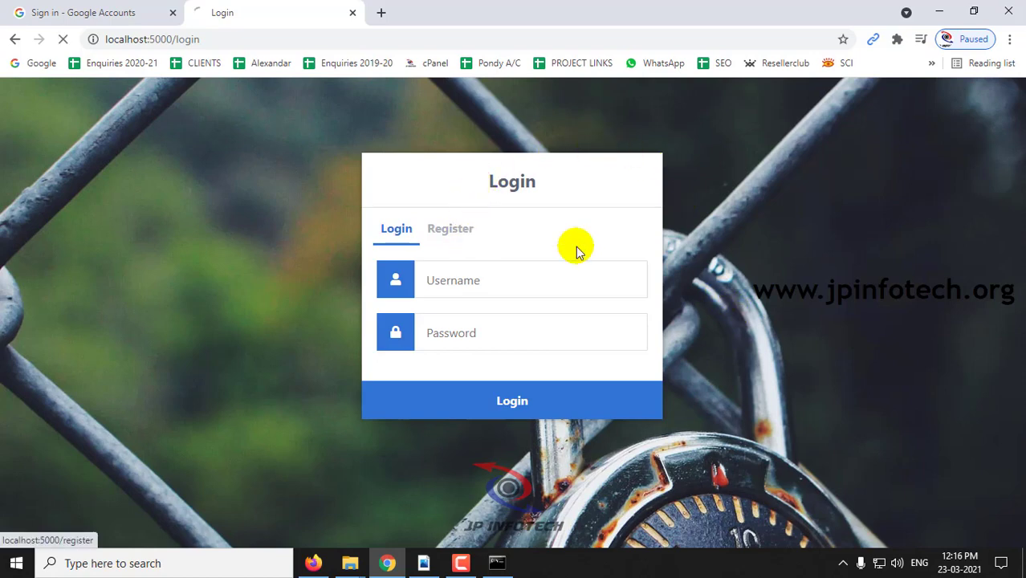
left_click(505, 279)
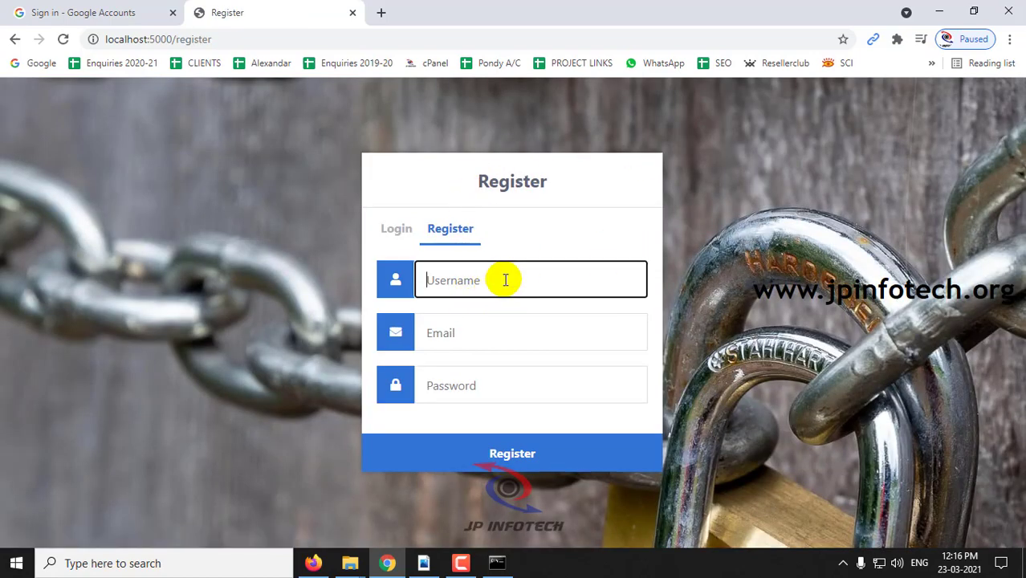
type("jp")
key("Tab")
type("j")
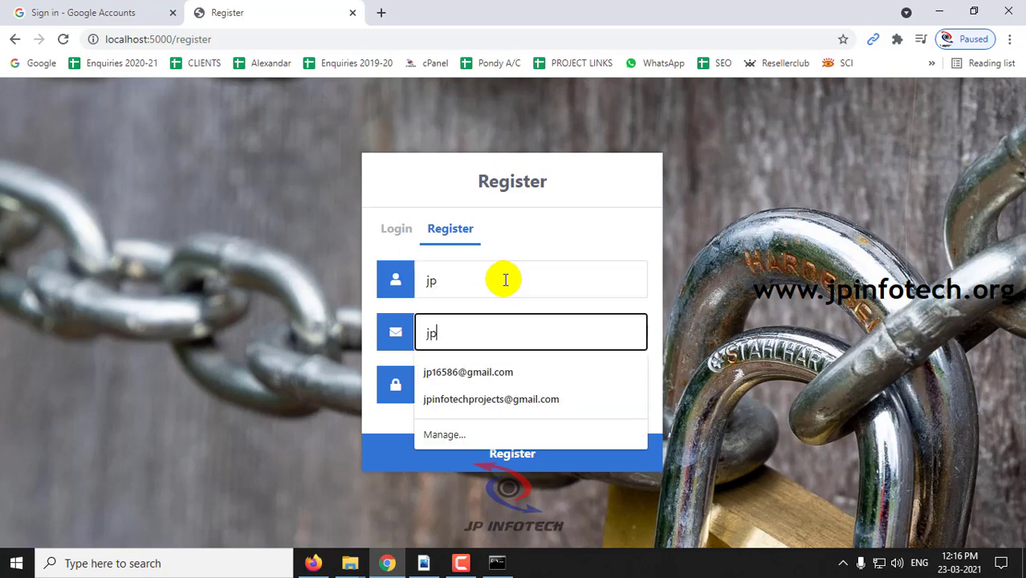
key("Down")
key("Return")
key("Tab")
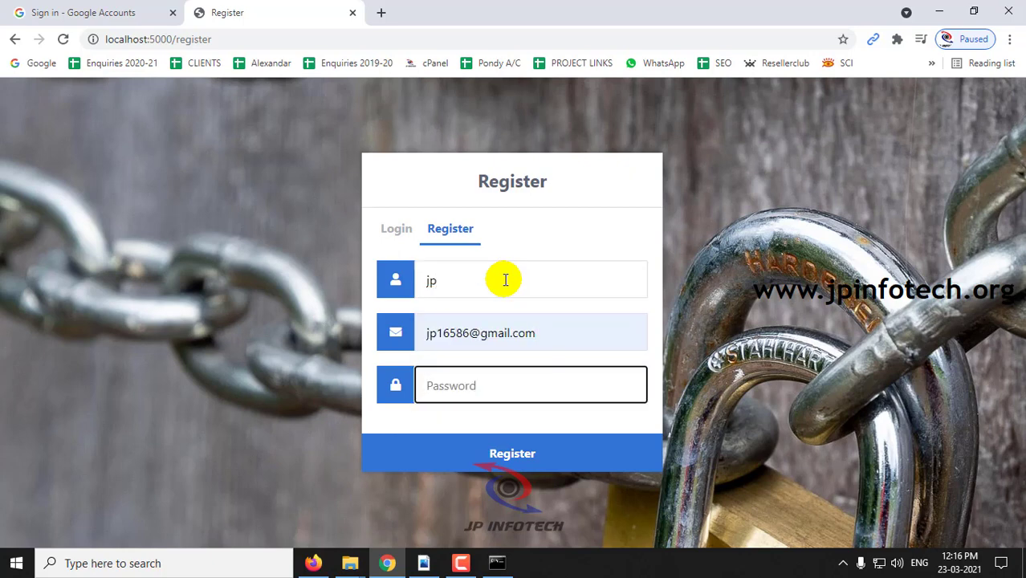
type("1")
left_click(454, 459)
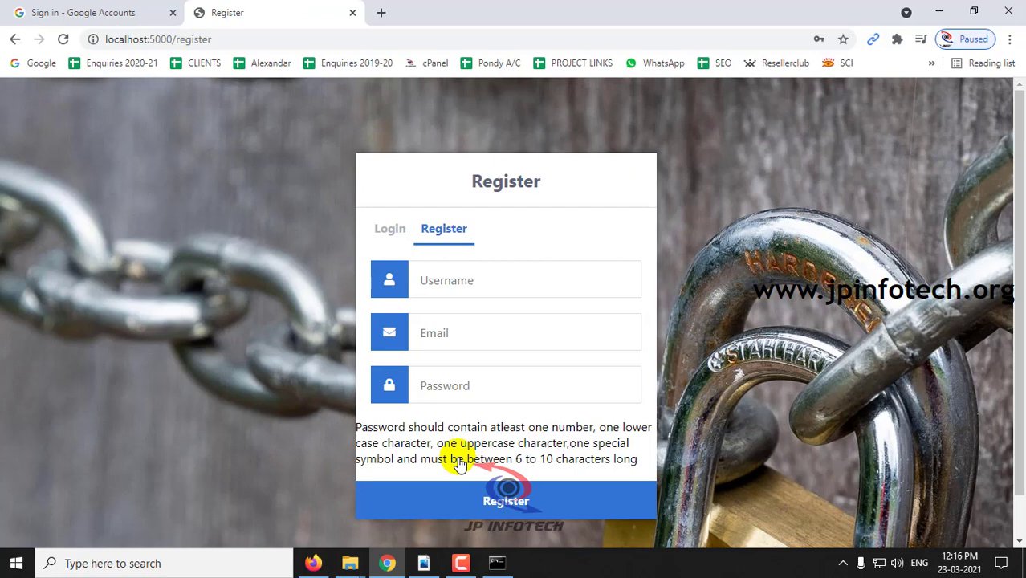
Re-register as user 'jp' with a compliant password and dismiss the success notice.
mouse_move(445, 429)
left_mouse_down()
mouse_move(625, 428)
mouse_move(618, 442)
left_mouse_up()
left_click(478, 283)
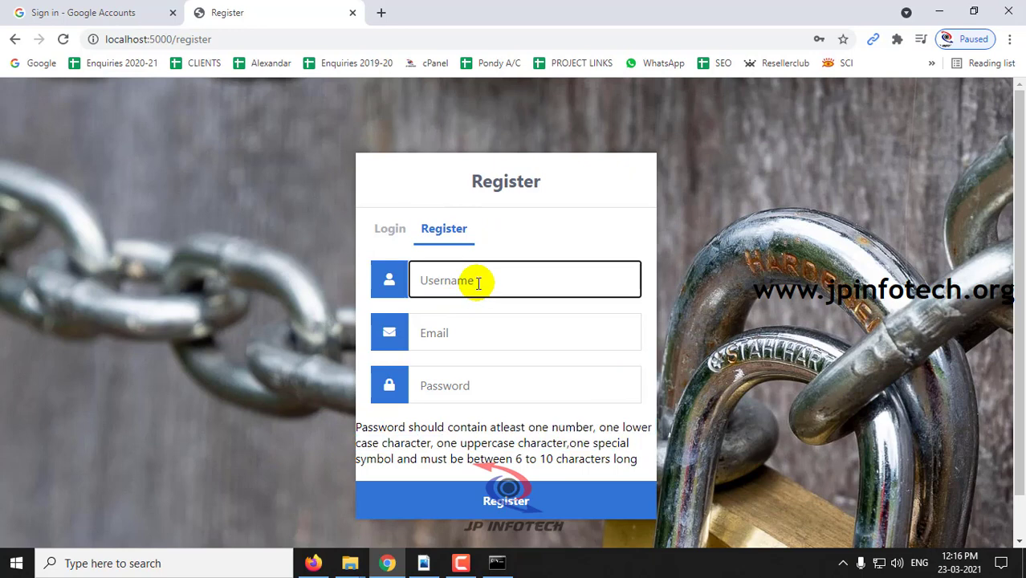
type("jp")
key("Tab")
type("jp")
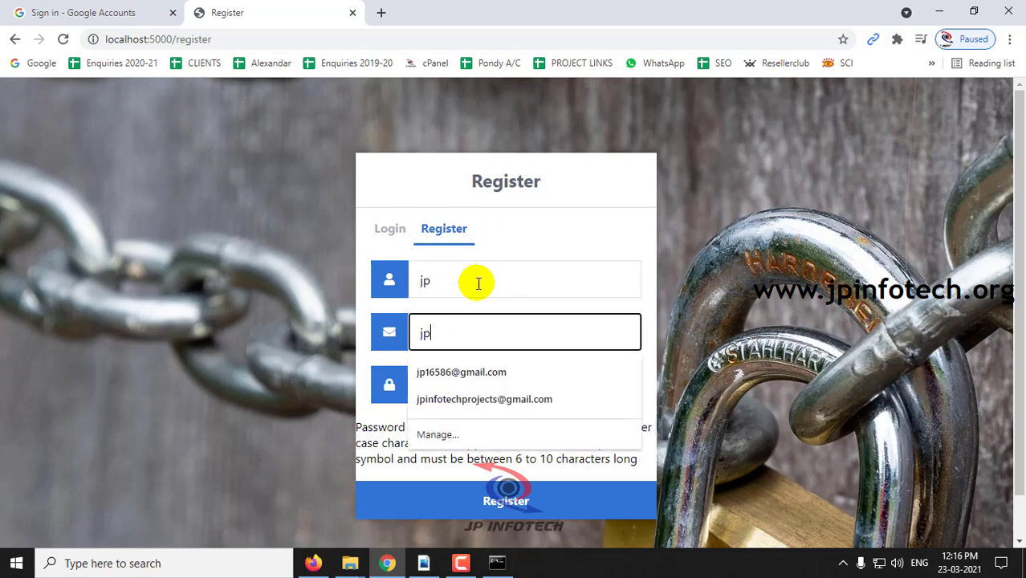
key("Down")
key("Return")
key("Tab")
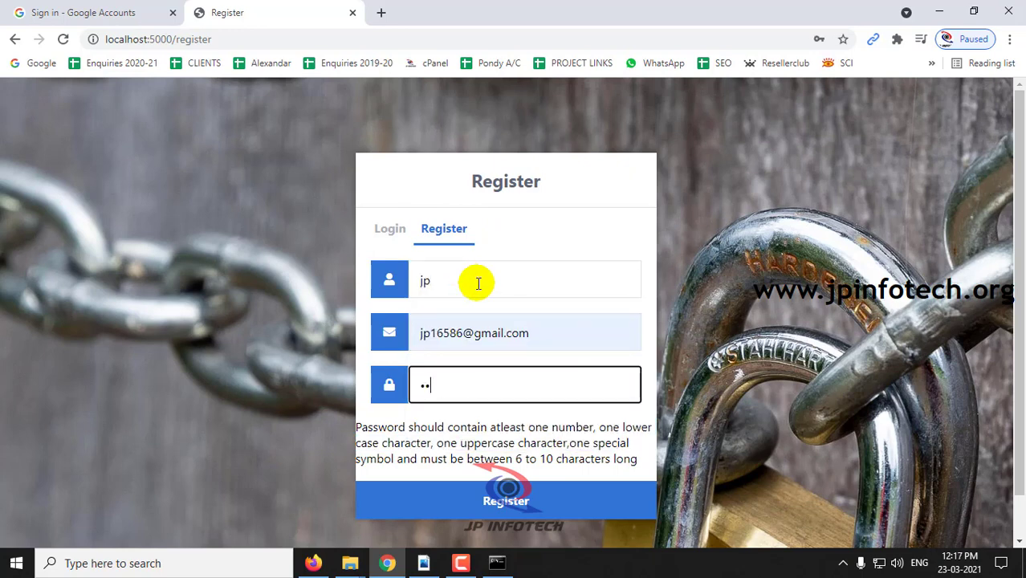
type("1")
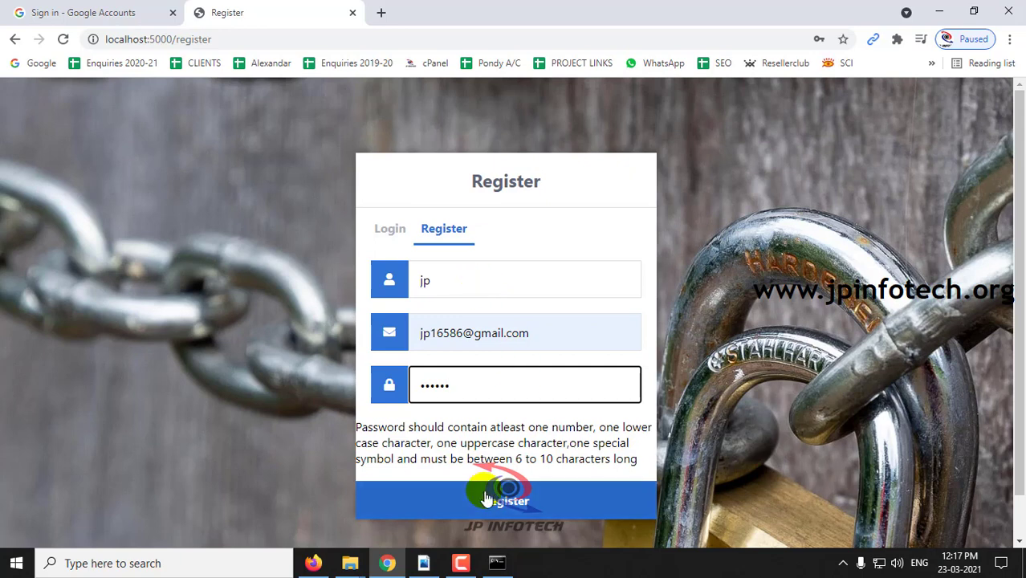
left_click(486, 492)
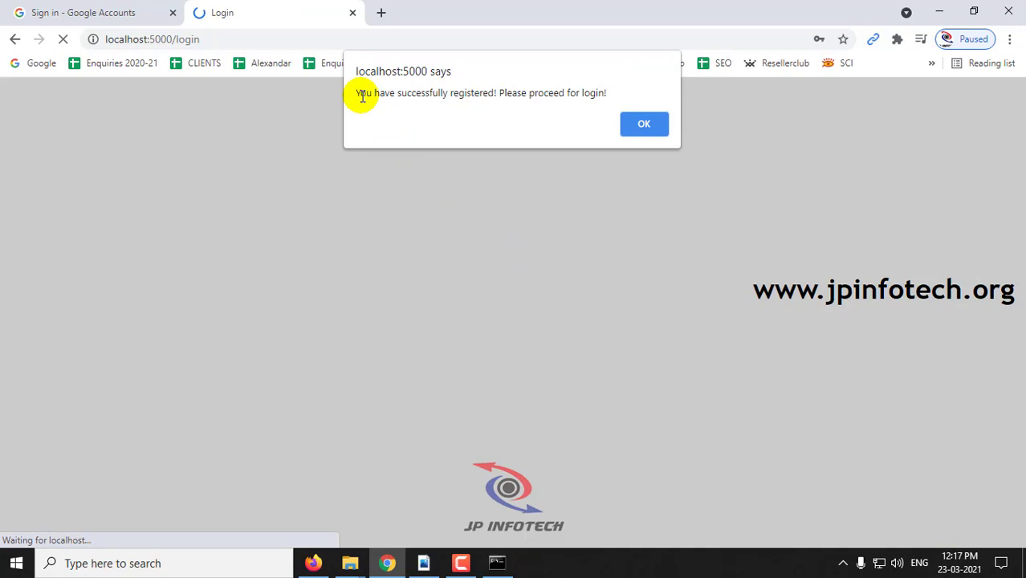
left_click_drag(356, 94, 618, 95)
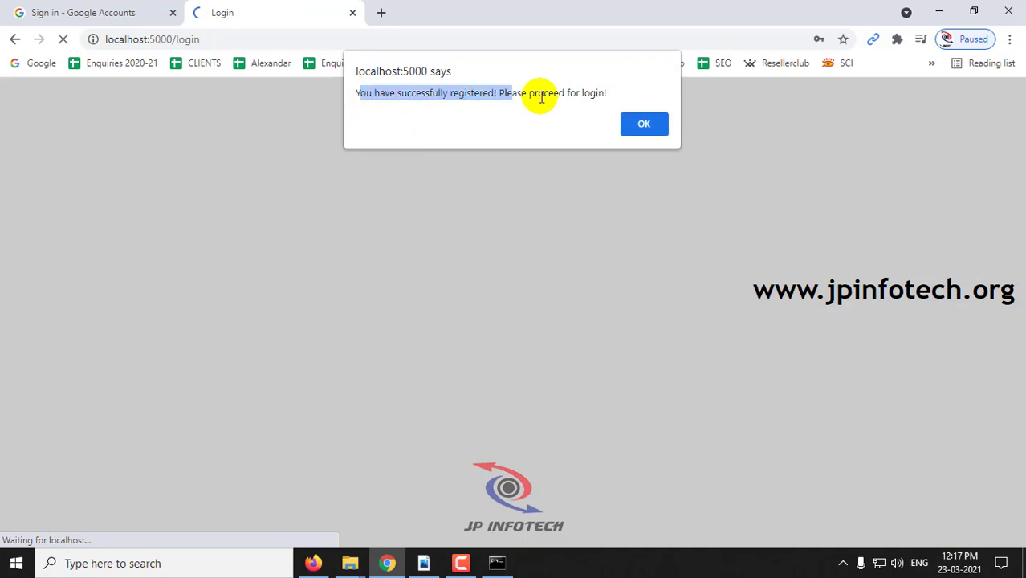
left_click(651, 129)
Log in with the newly registered account's username and password.
left_click(520, 290)
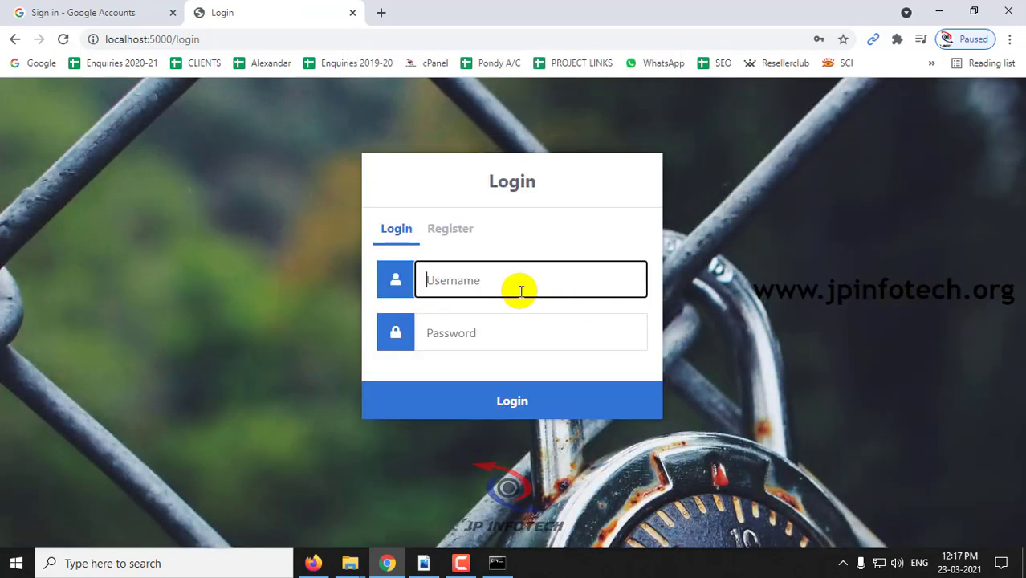
type("jp")
key("Tab")
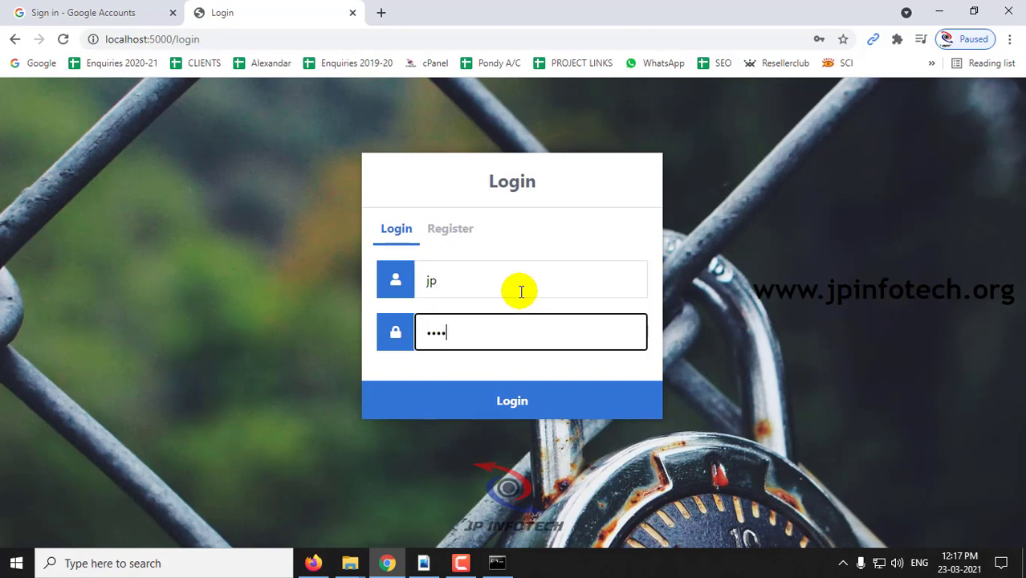
left_click(530, 403)
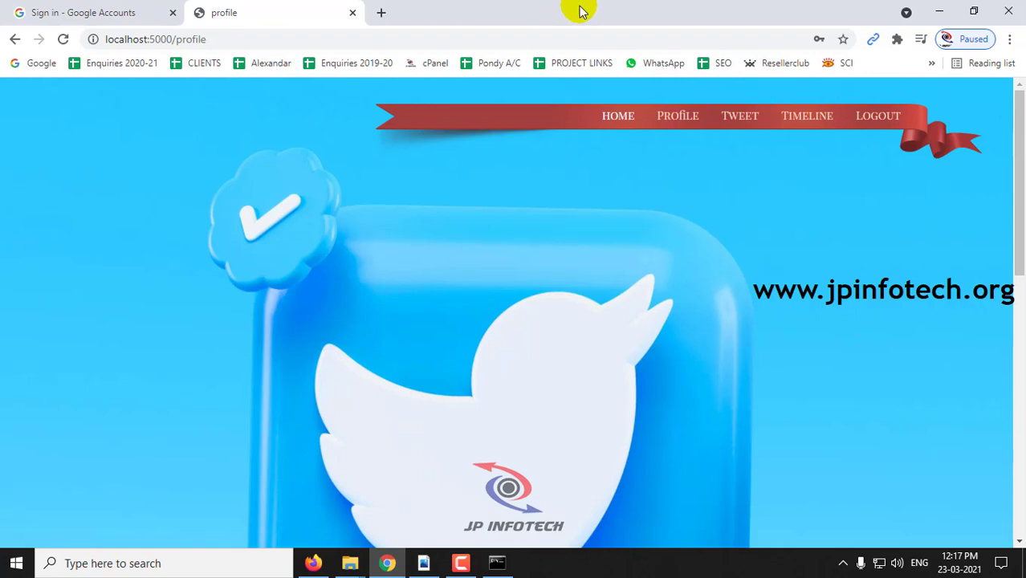
left_click_drag(1019, 175, 1020, 438)
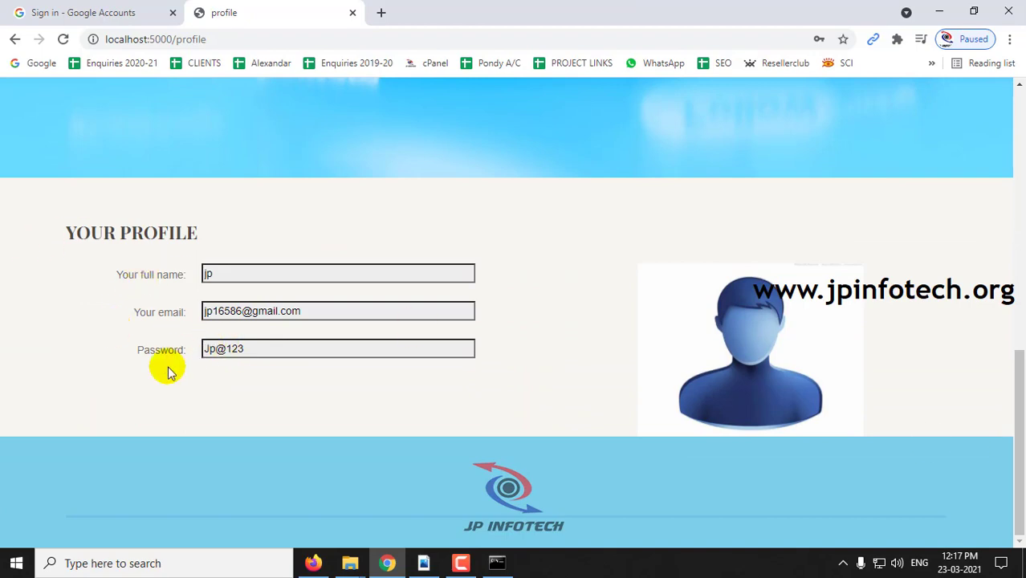
left_click_drag(1020, 382, 1016, 100)
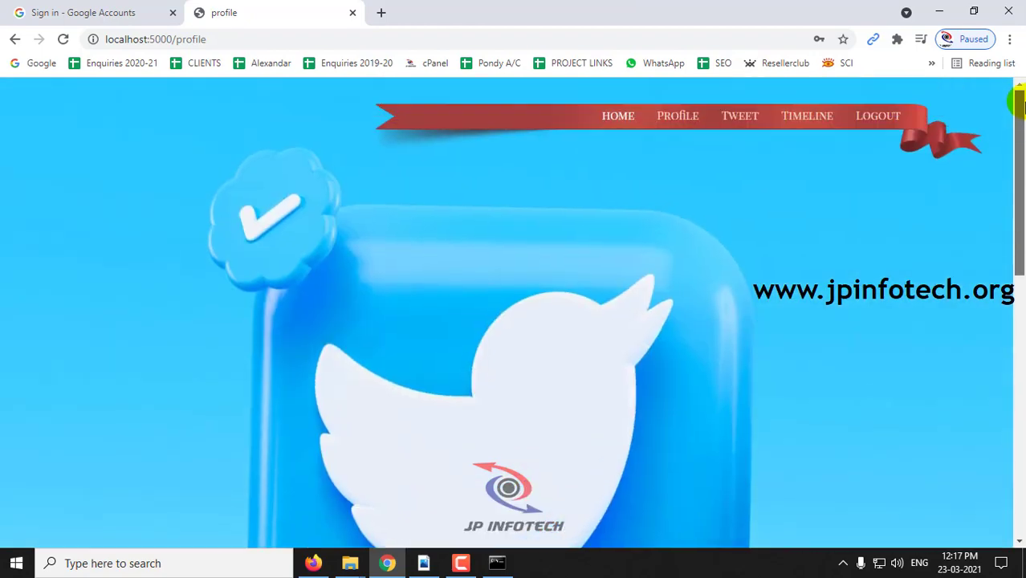
Open the Post Tweet page and scroll through it.
left_click(740, 117)
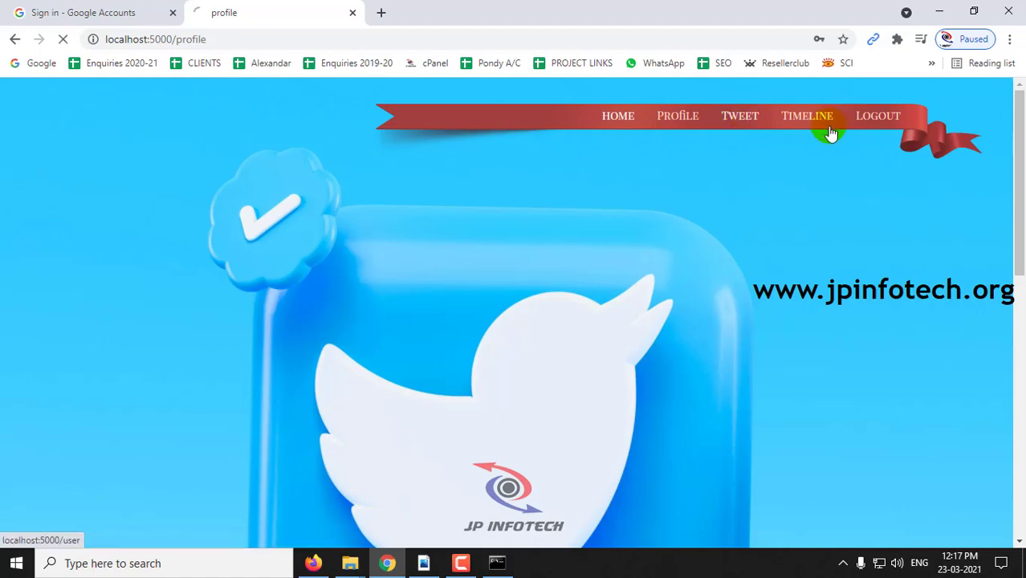
scroll(795, 256, "down", 5)
scroll(790, 254, "down", 4)
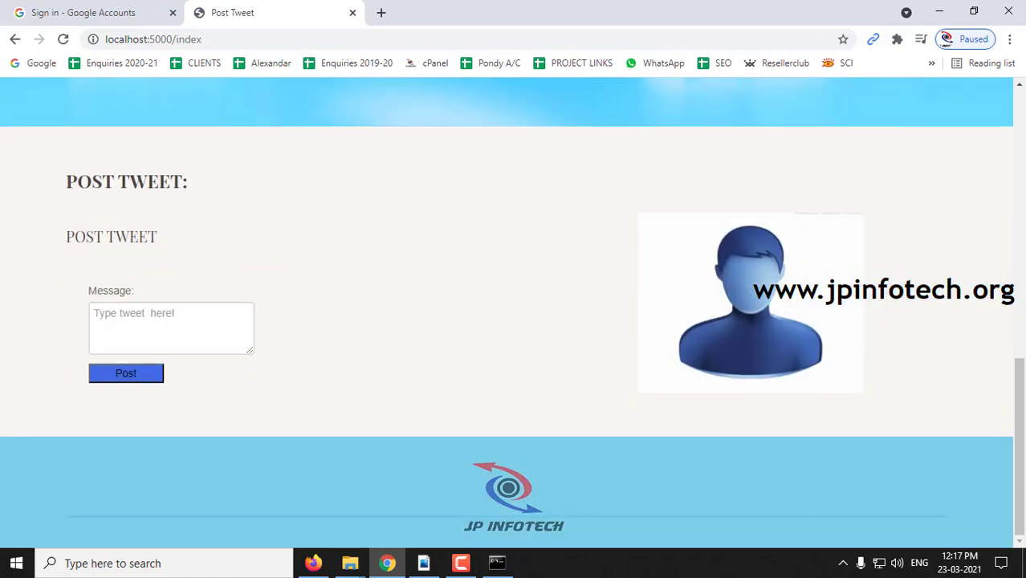
scroll(672, 234, "up", 1)
scroll(727, 213, "up", 8)
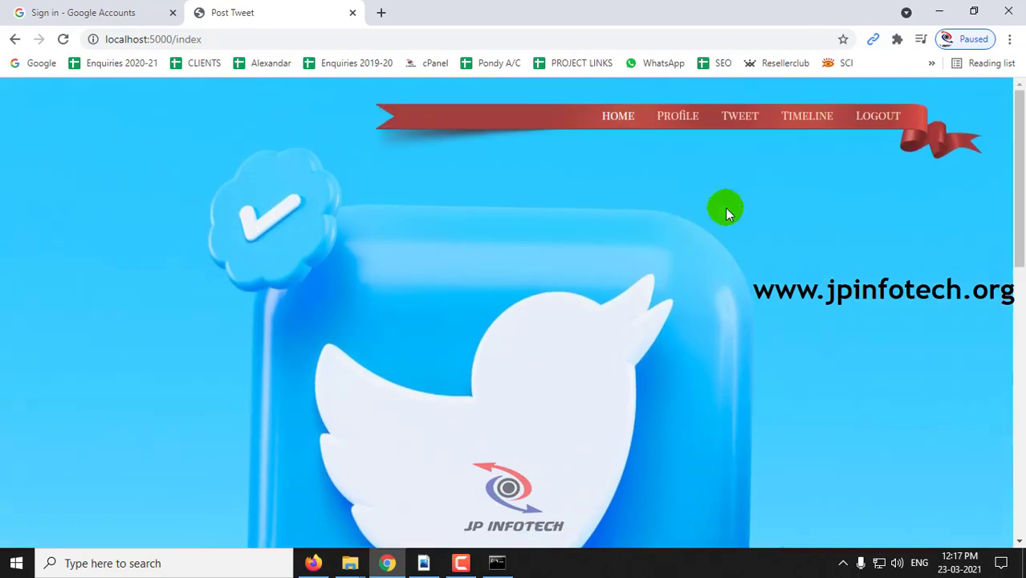
Browse and reload the All the Tweet timeline, ending back at its top.
left_click(818, 130)
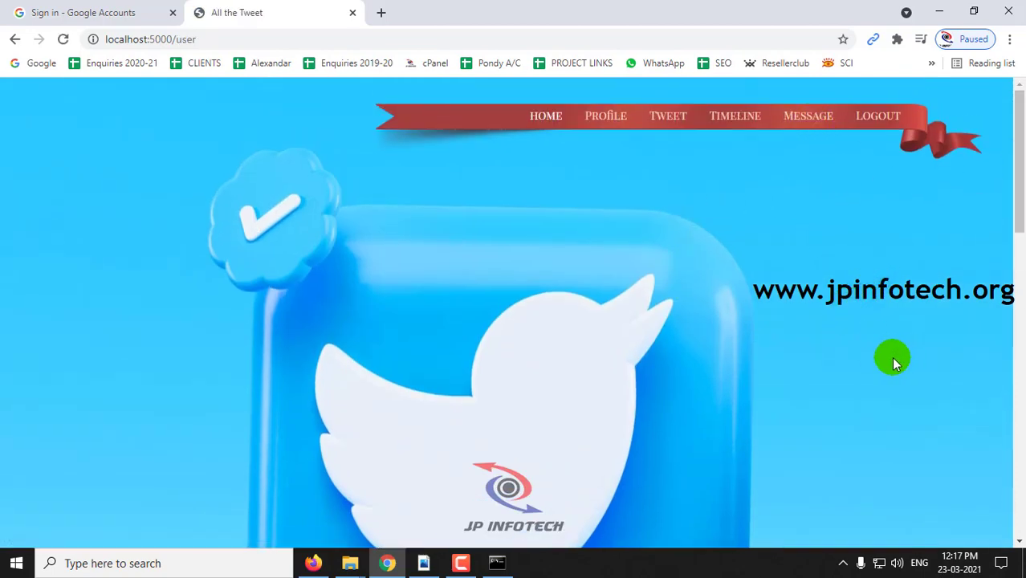
scroll(895, 363, "down", 3)
scroll(896, 363, "down", 5)
scroll(895, 363, "down", 3)
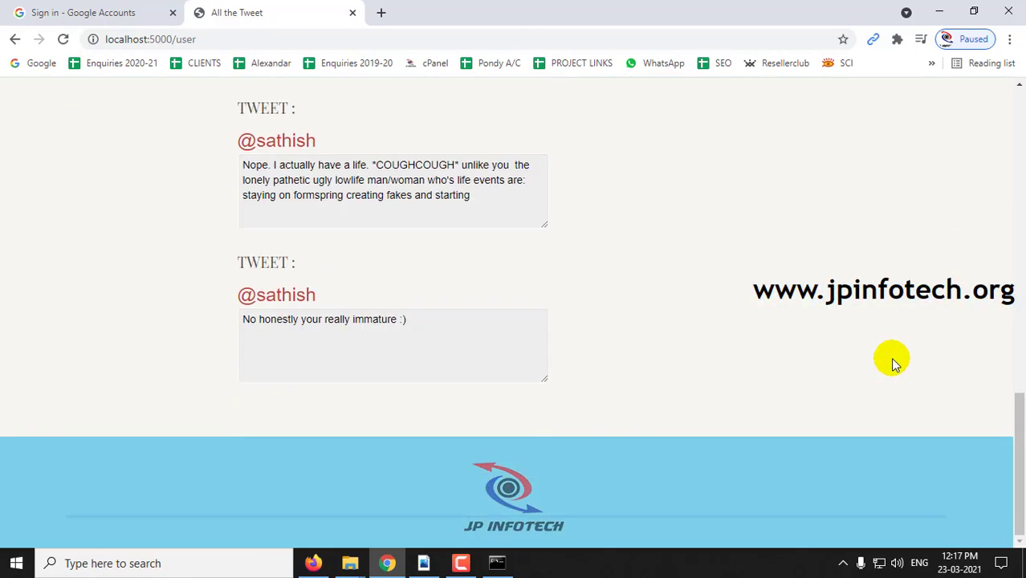
scroll(896, 363, "up", 1)
scroll(890, 357, "up", 8)
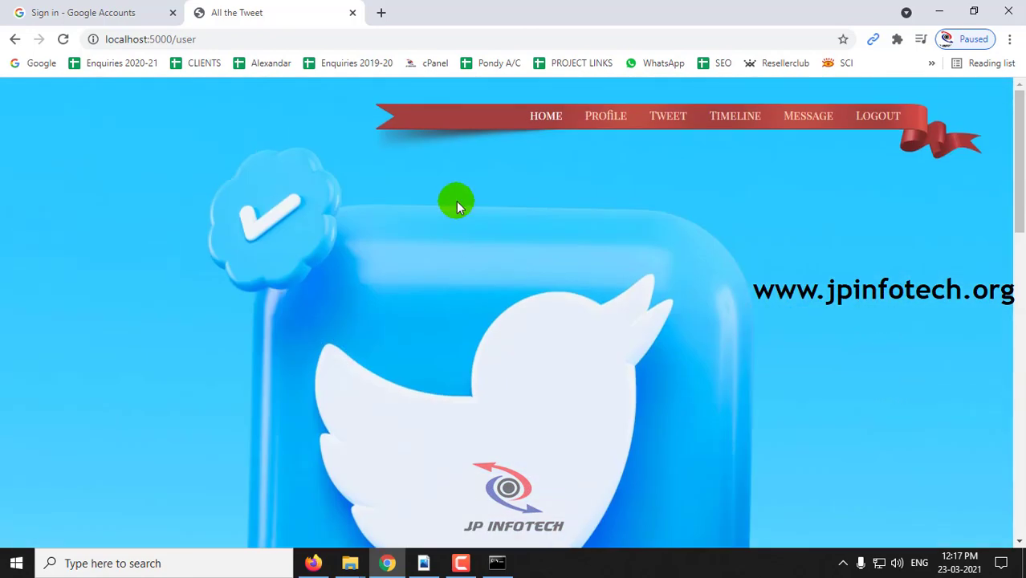
left_click(747, 119)
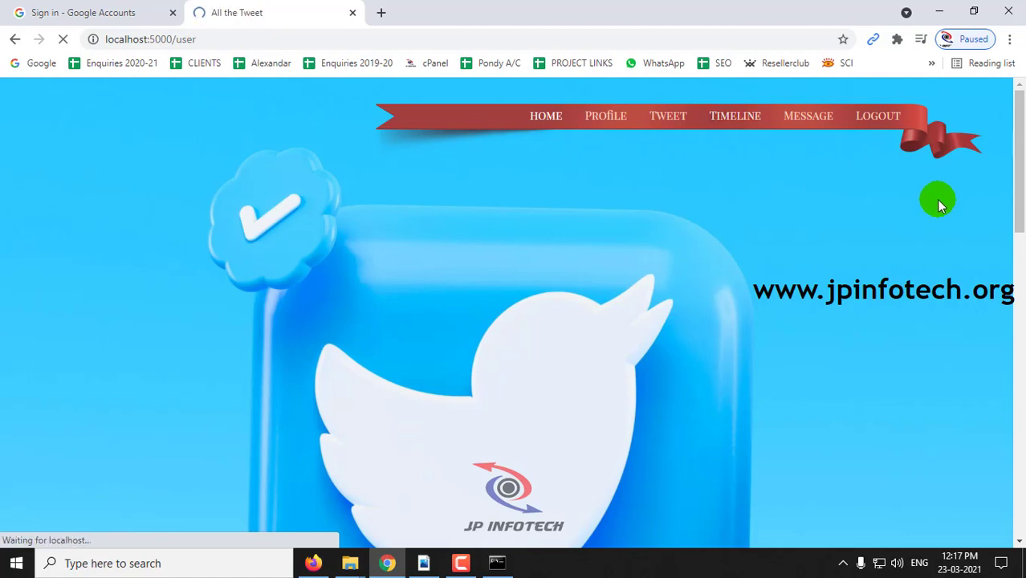
scroll(618, 263, "down", 6)
scroll(562, 200, "up", 10)
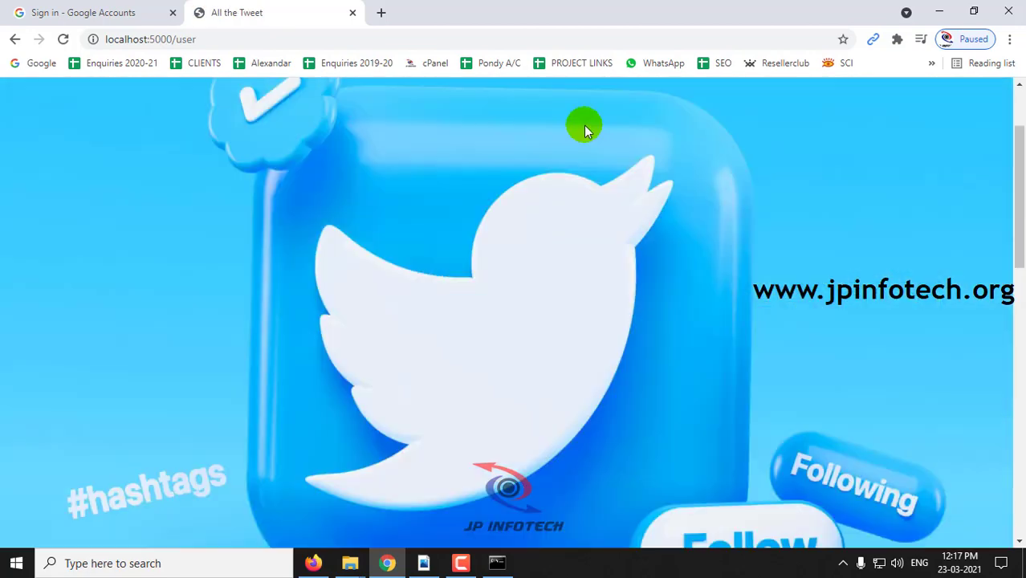
Post a tweet with the message 'Hi..I am JP'.
left_click(671, 129)
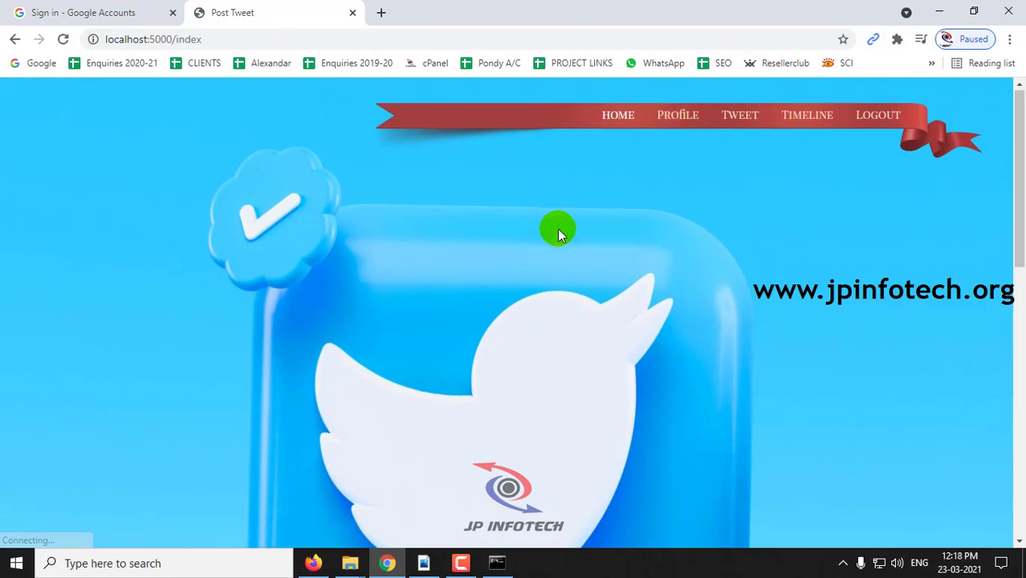
scroll(557, 228, "down", 5)
scroll(492, 245, "down", 5)
left_click(154, 321)
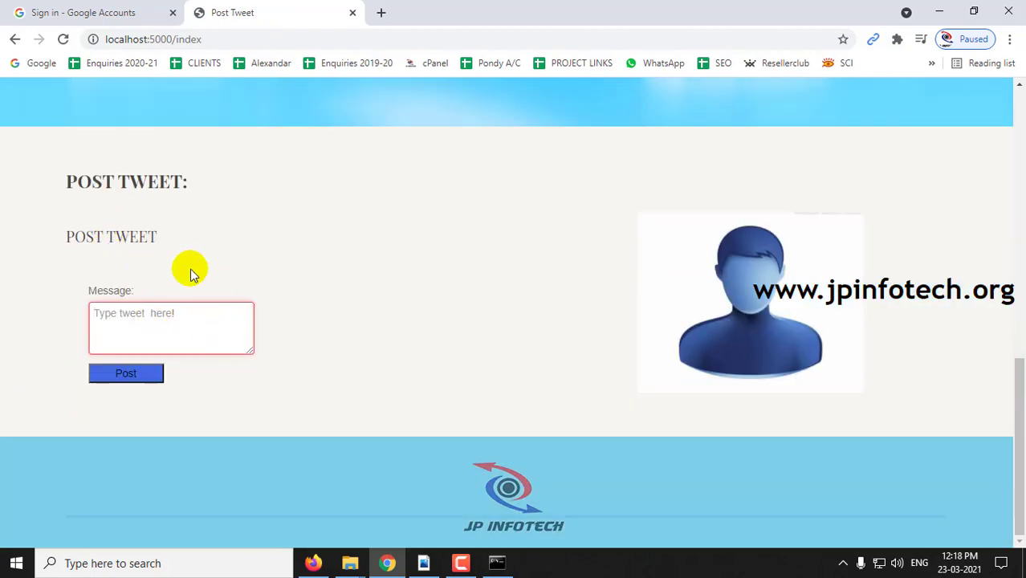
type("H")
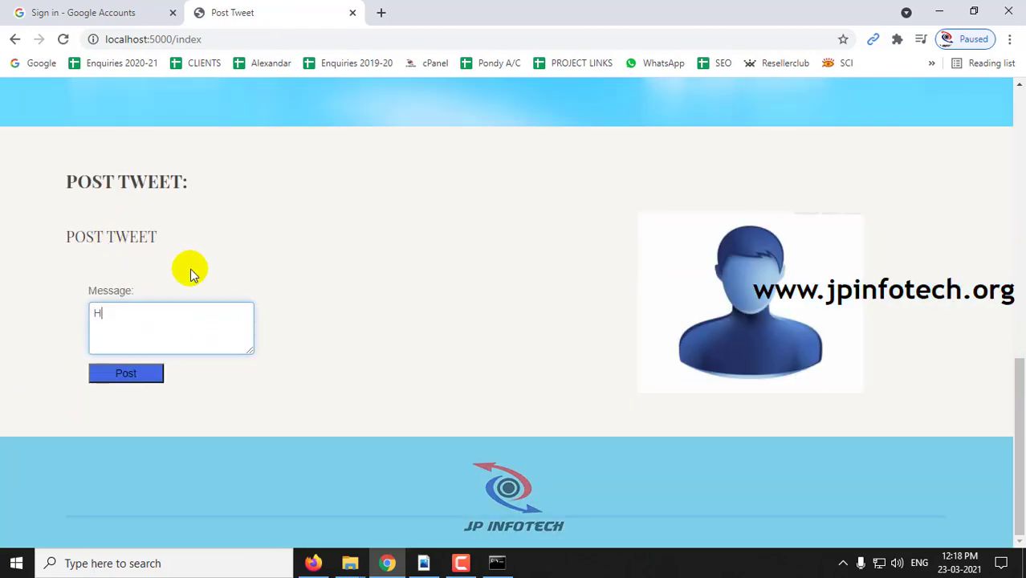
type(" I am J")
type("P")
left_click(120, 373)
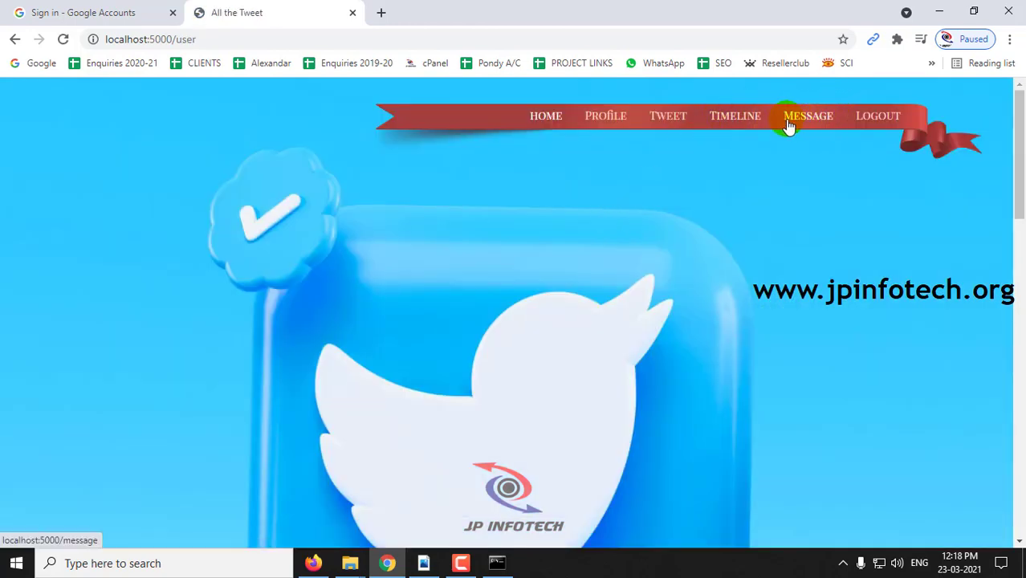
Return HOME and scroll through the posted tweets to find the new one.
left_click(559, 130)
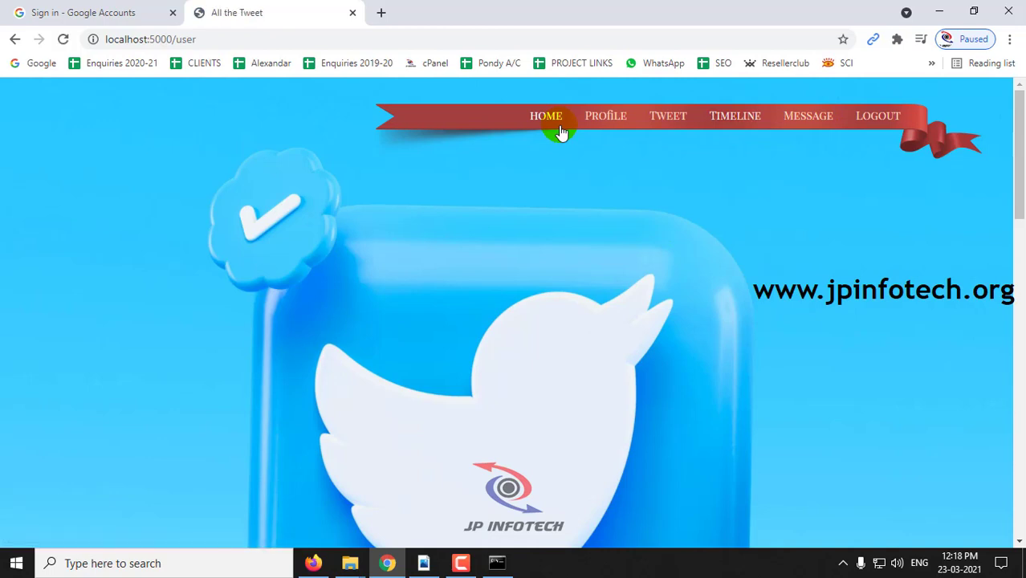
scroll(420, 304, "down", 5)
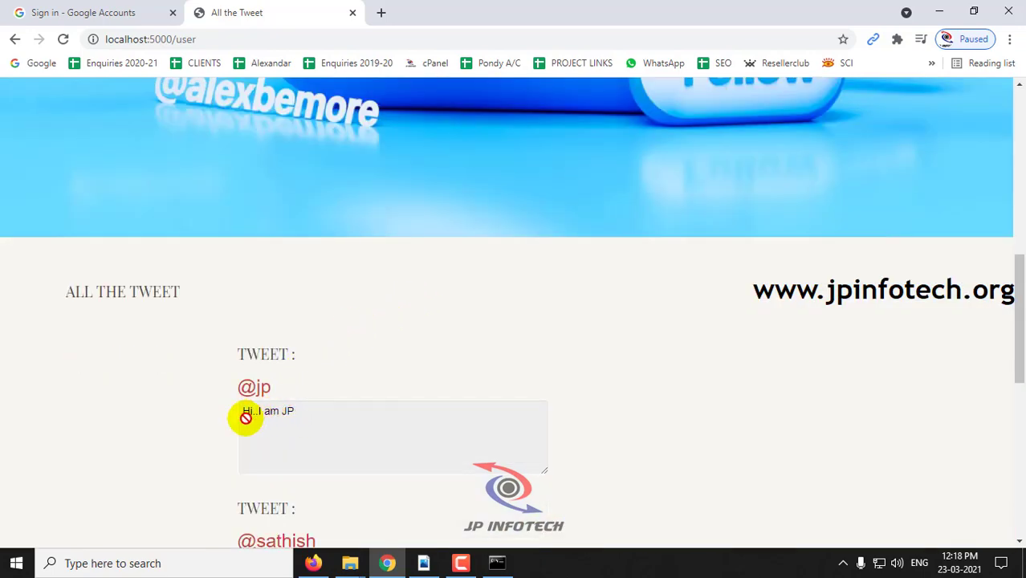
scroll(477, 367, "up", 3)
scroll(466, 370, "up", 2)
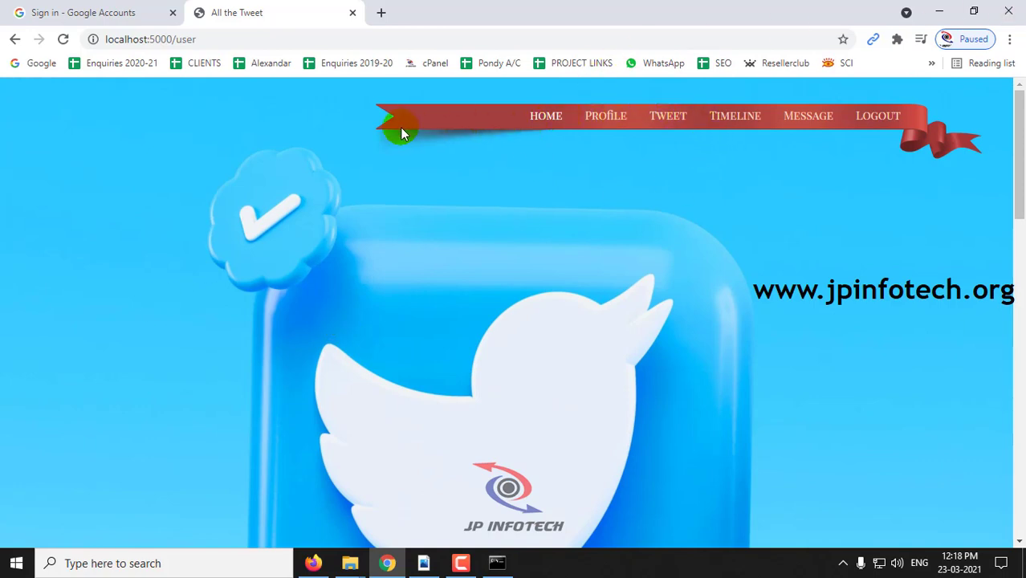
Scroll through the Message page's list of other users.
left_click(829, 120)
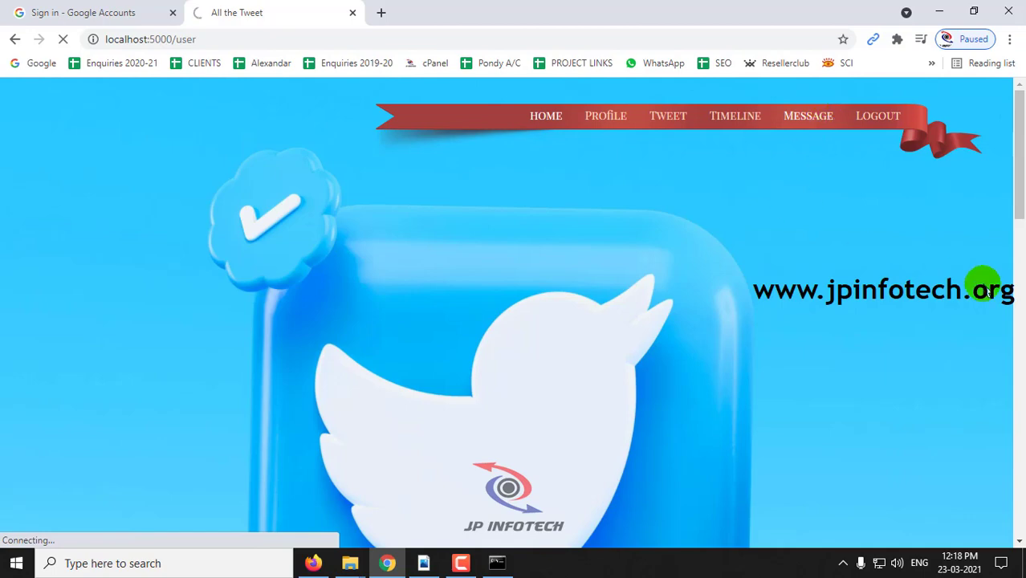
scroll(875, 236, "down", 5)
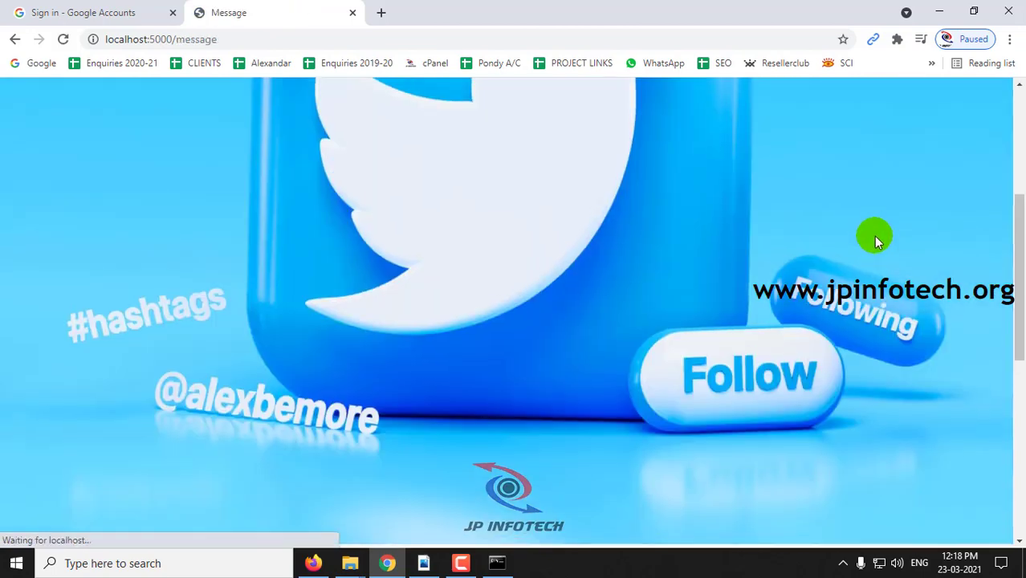
scroll(875, 236, "down", 5)
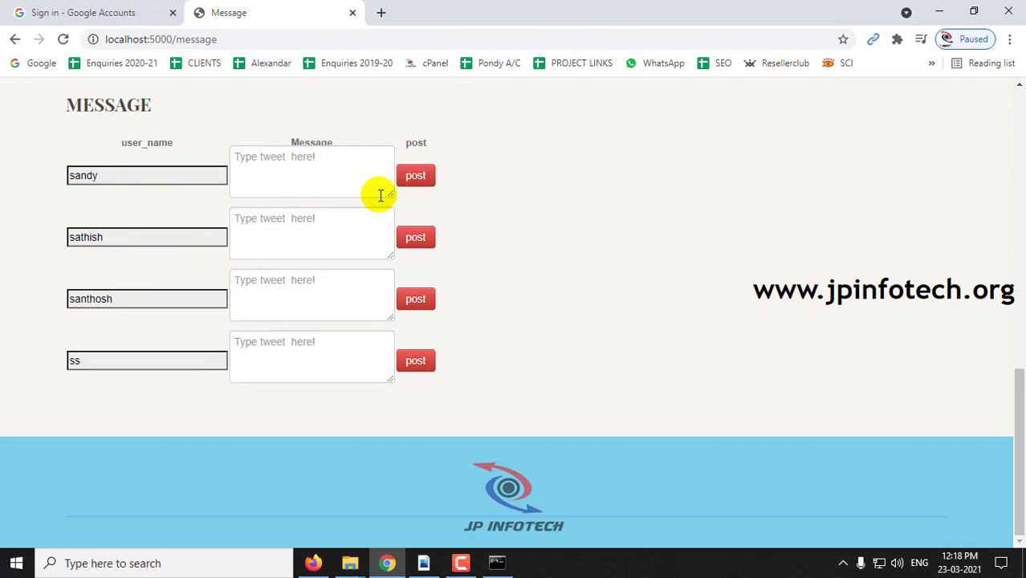
scroll(950, 467, "up", 10)
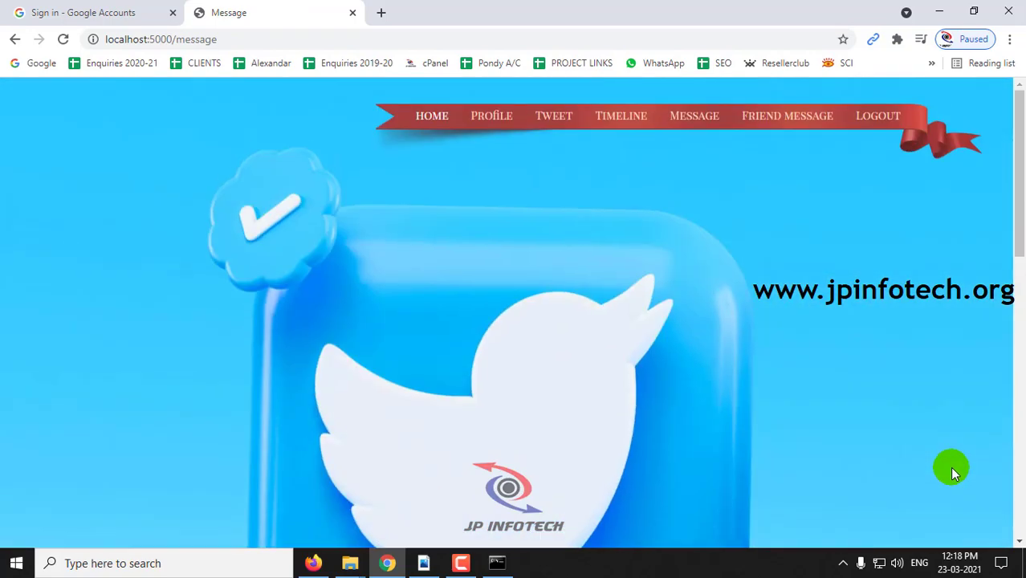
Return to the TWEET posting page and scroll down it.
left_click(551, 119)
scroll(759, 220, "down", 3)
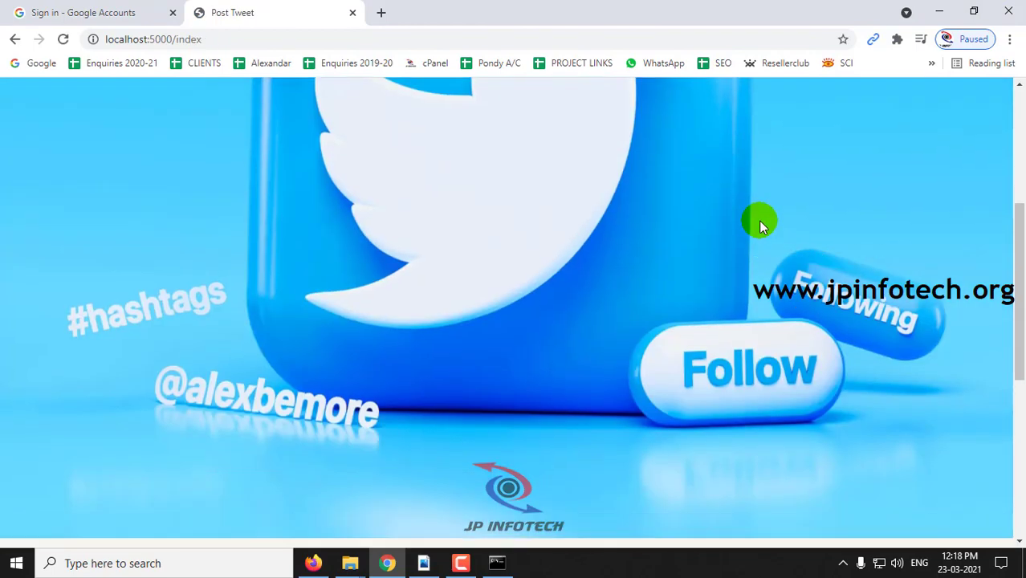
scroll(473, 221, "down", 3)
scroll(473, 221, "down", 1)
Close the 2021 and MAIL folder windows and open the test spreadsheet from the cyberbullying folder.
left_click(349, 565)
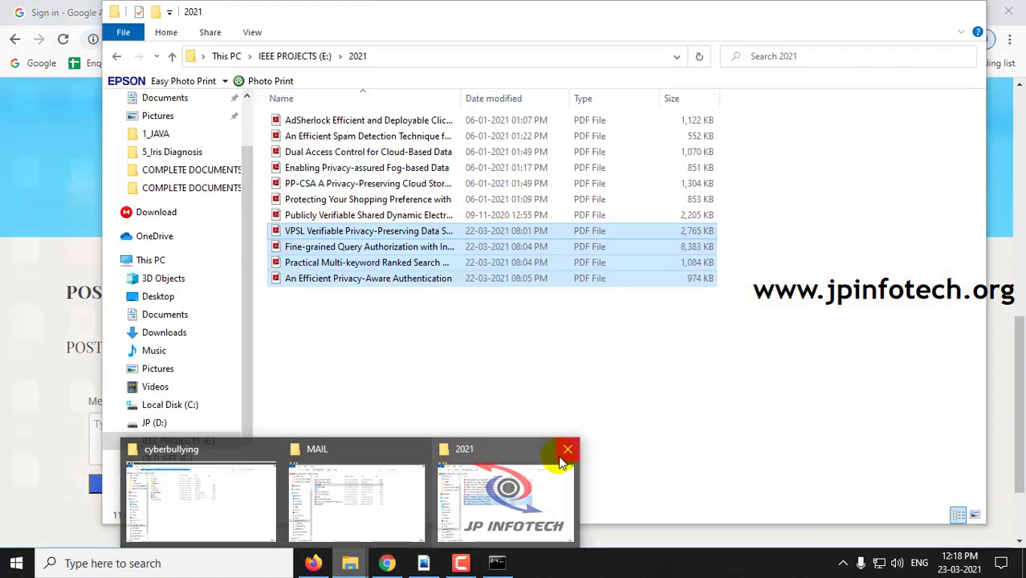
left_click(565, 449)
left_click(494, 449)
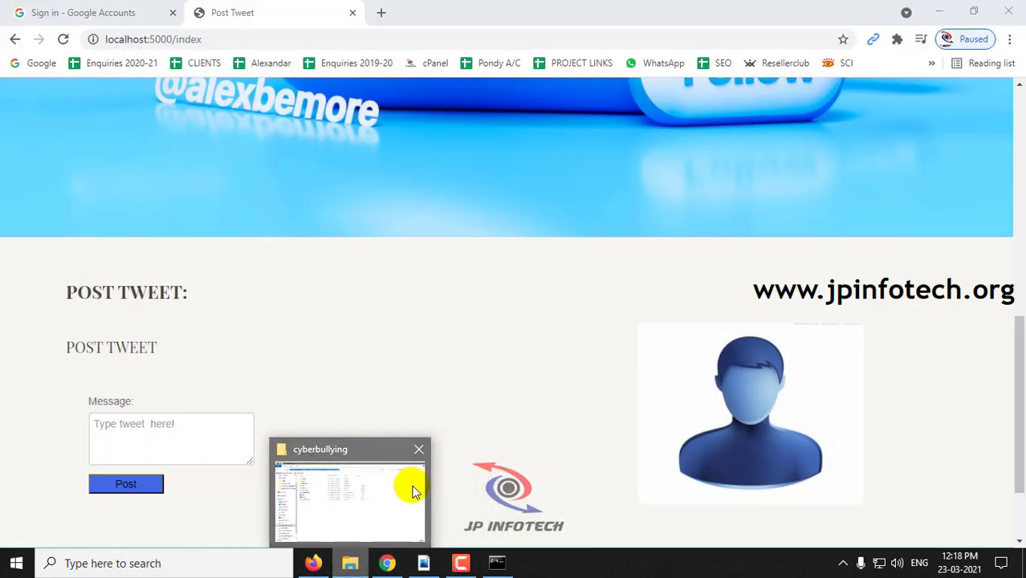
left_click(412, 486)
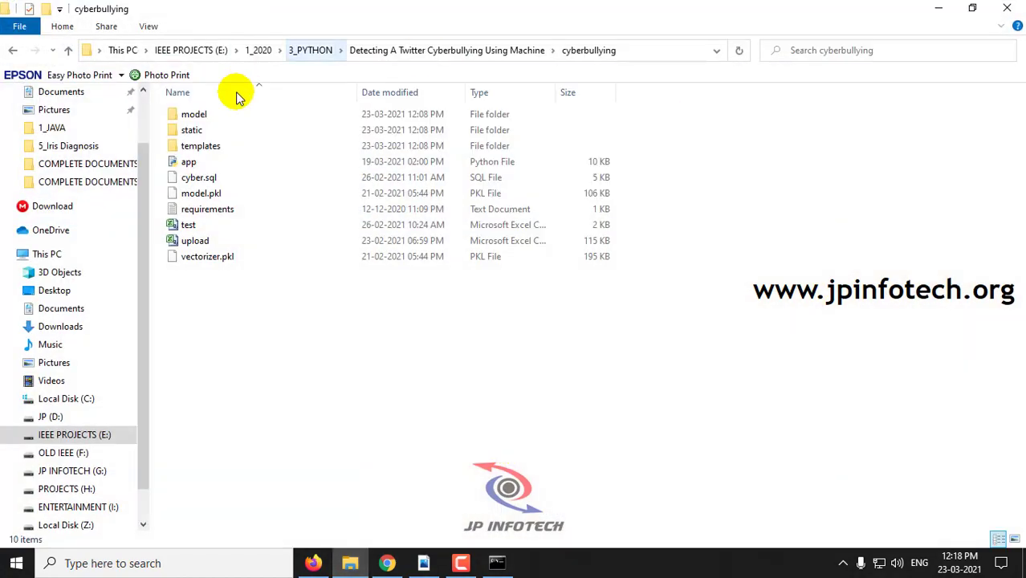
double_click(220, 225)
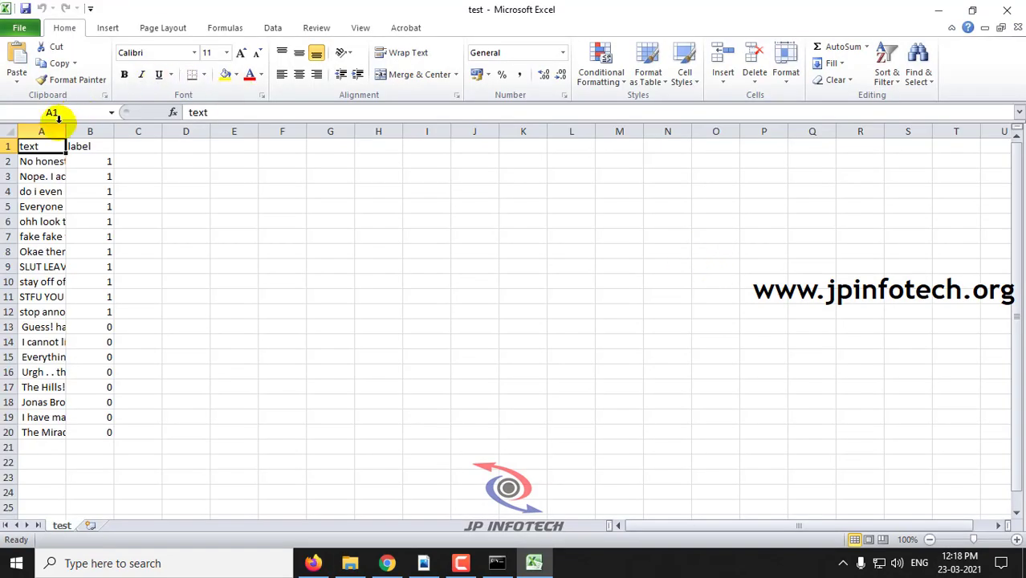
Widen column A to show full tweets and copy the abusive tweet in cell A8.
left_click_drag(65, 131, 341, 129)
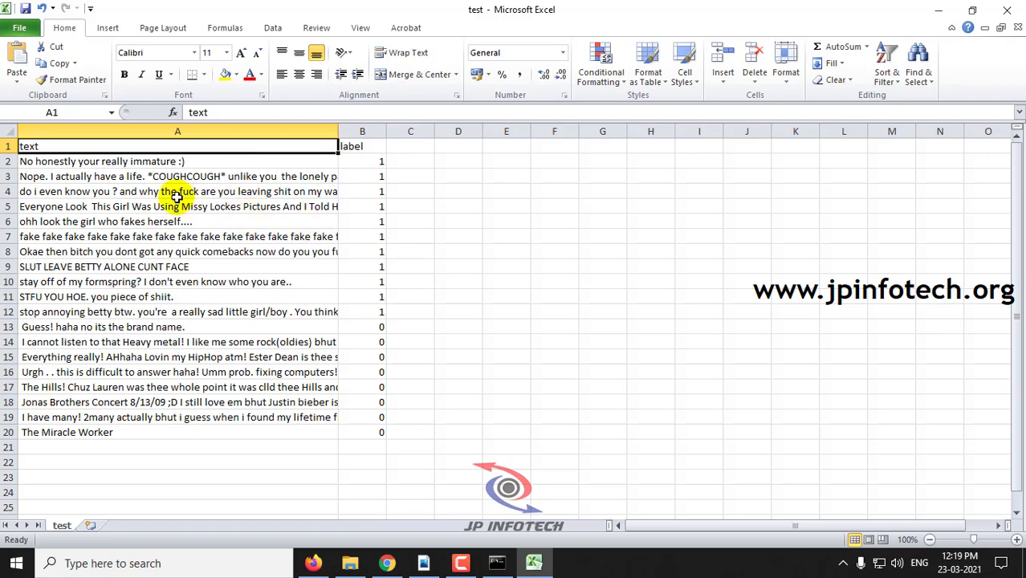
left_click(237, 251)
left_click_drag(610, 113, 69, 112)
key("ctrl+c")
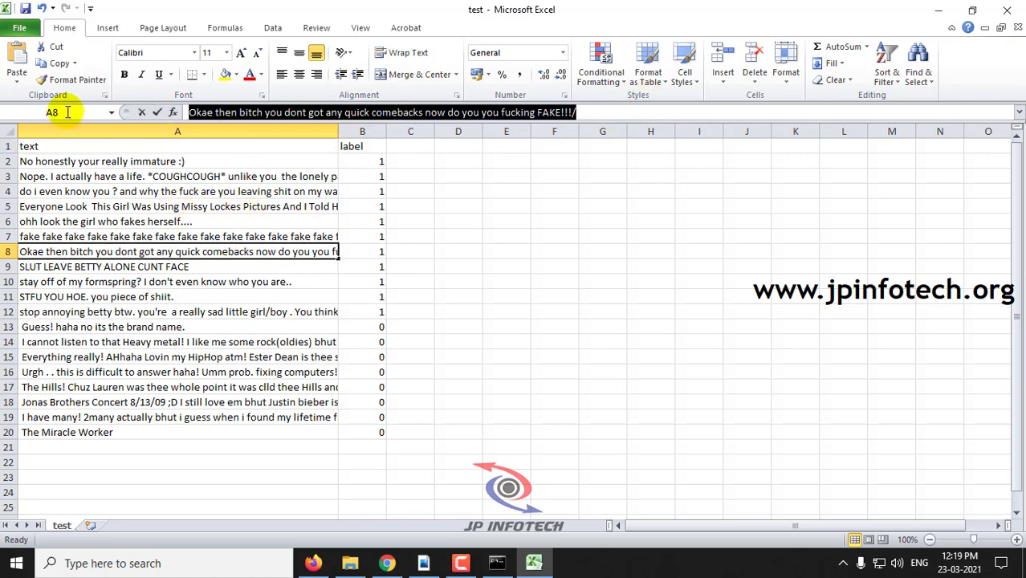
Paste the copied test-sheet tweet into the Message box in Chrome and post it.
left_click(387, 563)
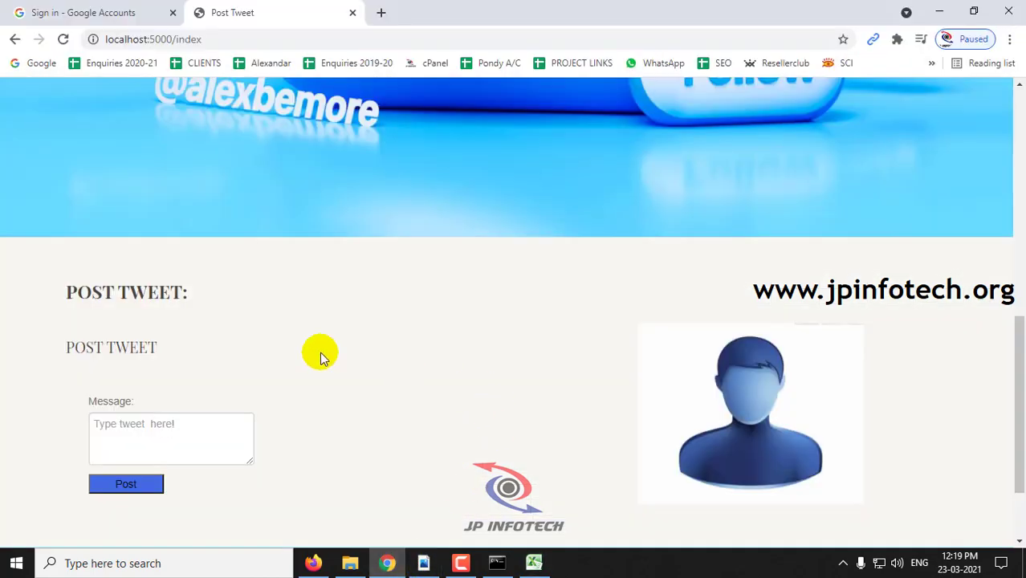
left_click(115, 445)
key("ctrl+v")
left_click(137, 485)
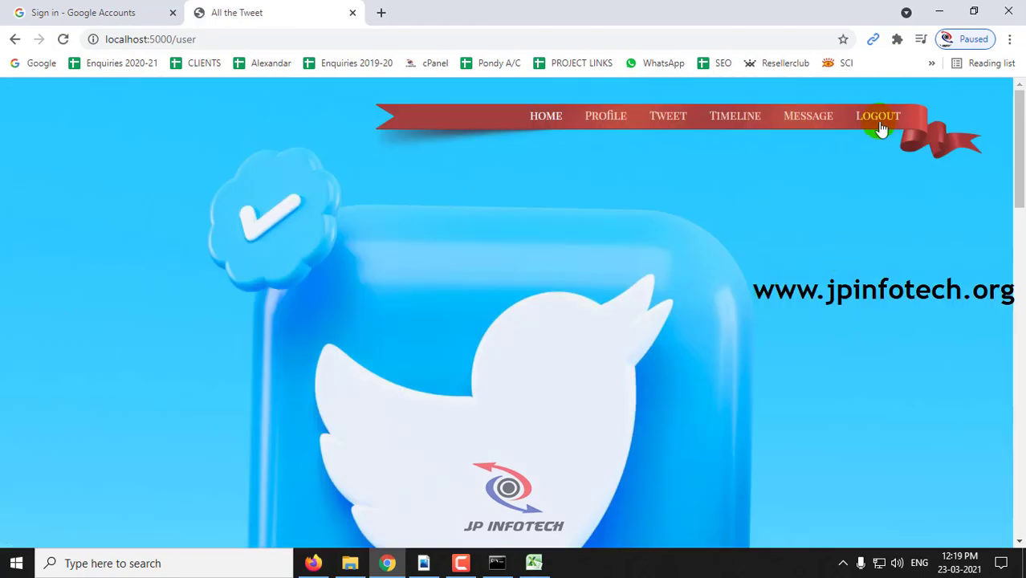
Log out and sign in through the ADMIN form with the admin credentials.
left_click(868, 118)
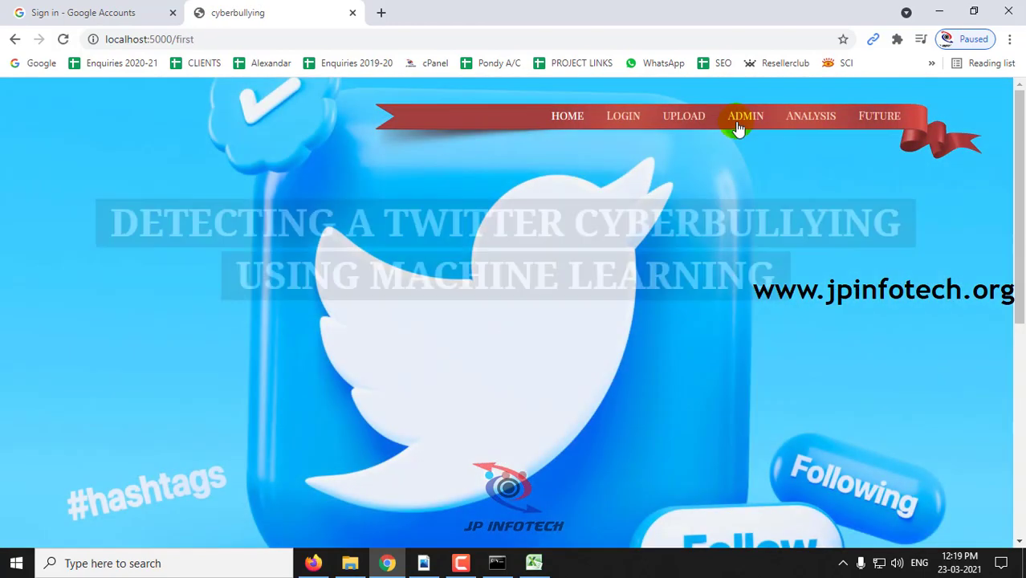
left_click(739, 122)
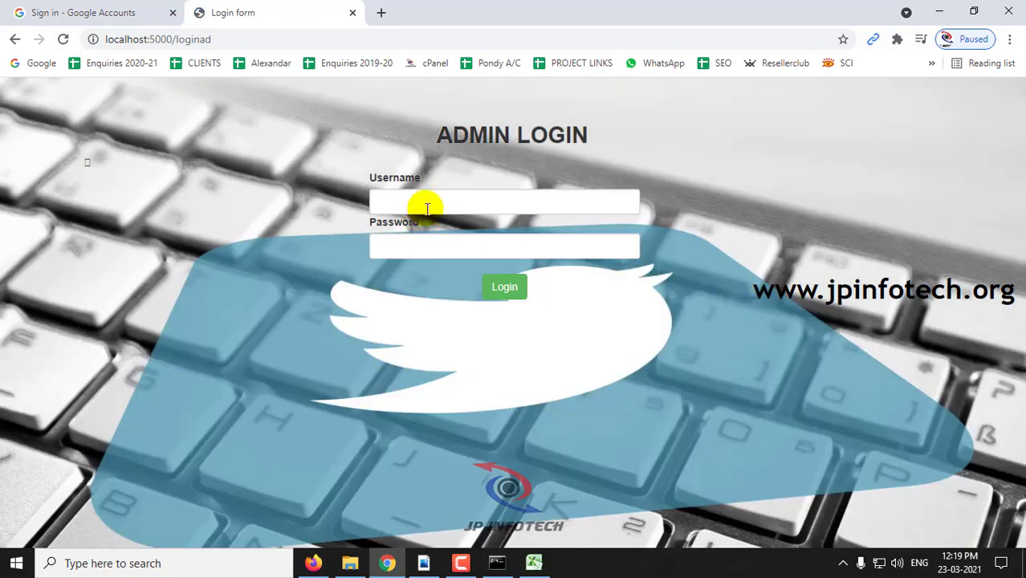
left_click(432, 203)
type("admin")
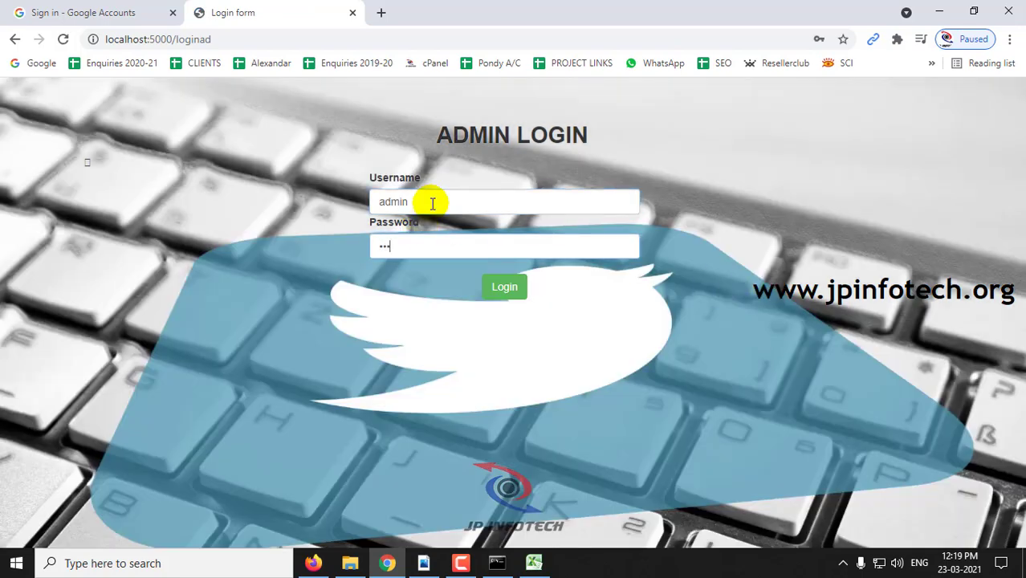
left_click(503, 285)
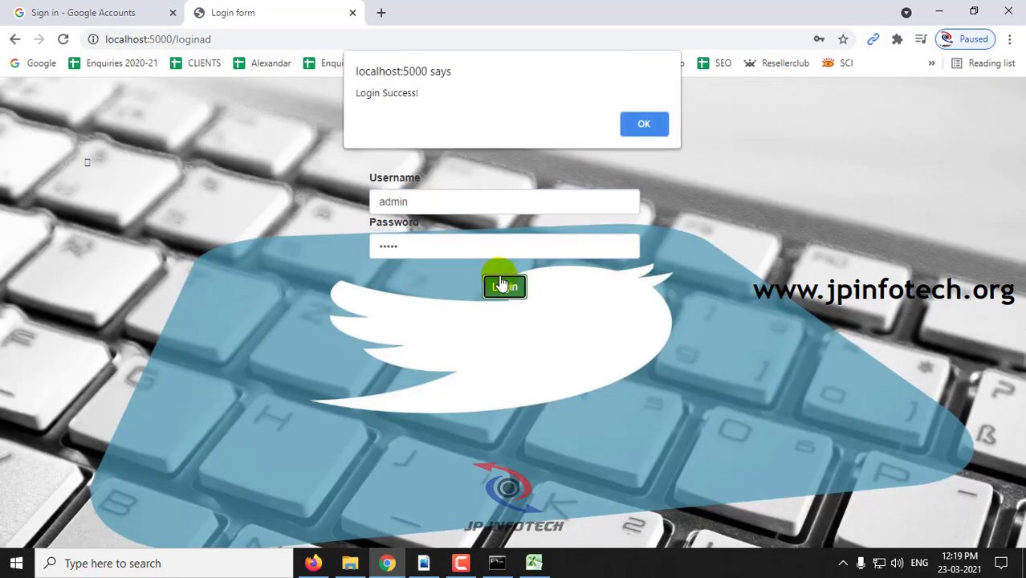
left_click(648, 122)
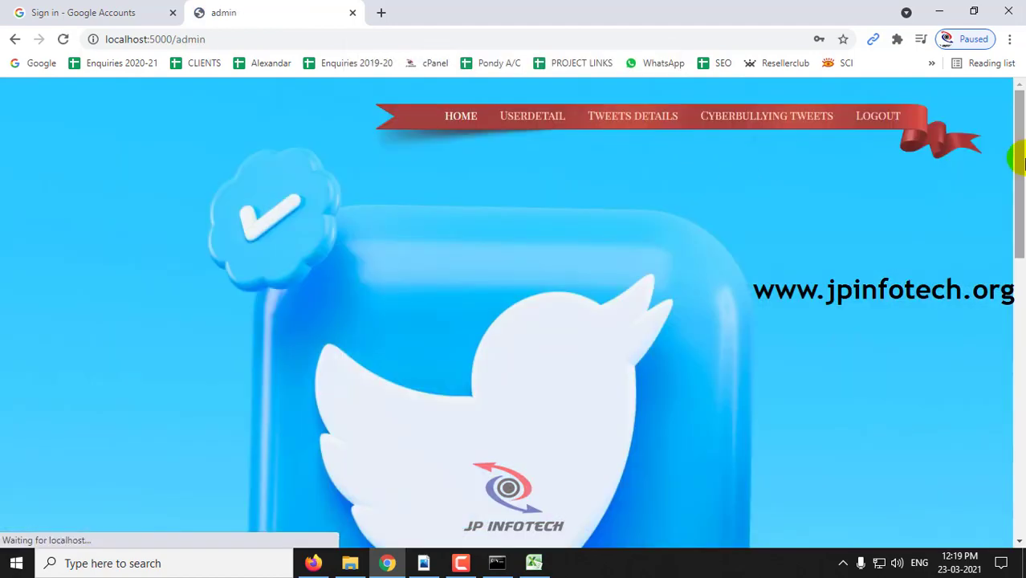
Open USERDETAIL and highlight user 5's row in the USER_DETAILS table of five users.
mouse_move(1019, 111)
left_mouse_down()
mouse_move(1020, 338)
mouse_move(1020, 88)
left_mouse_up()
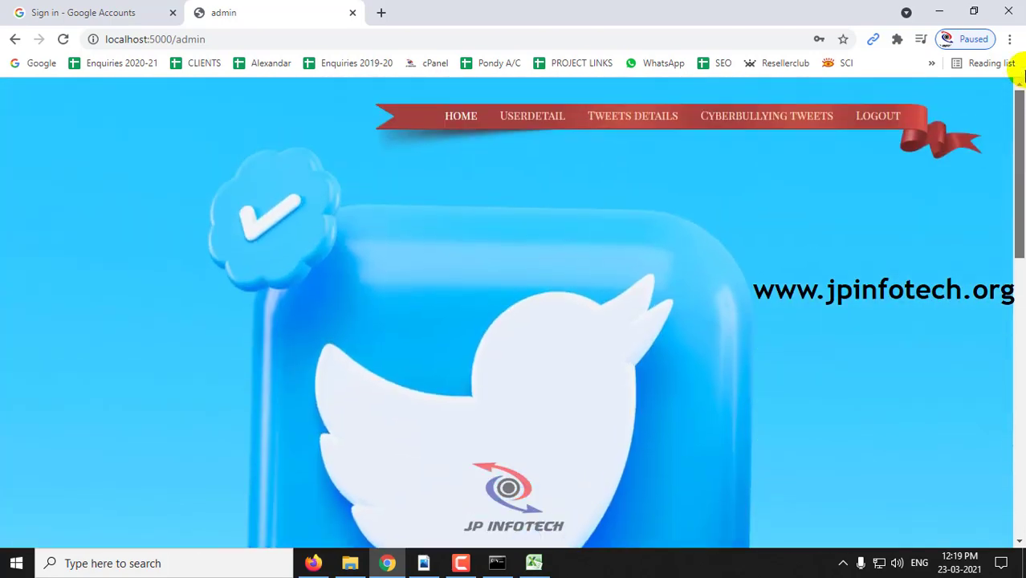
left_click(520, 117)
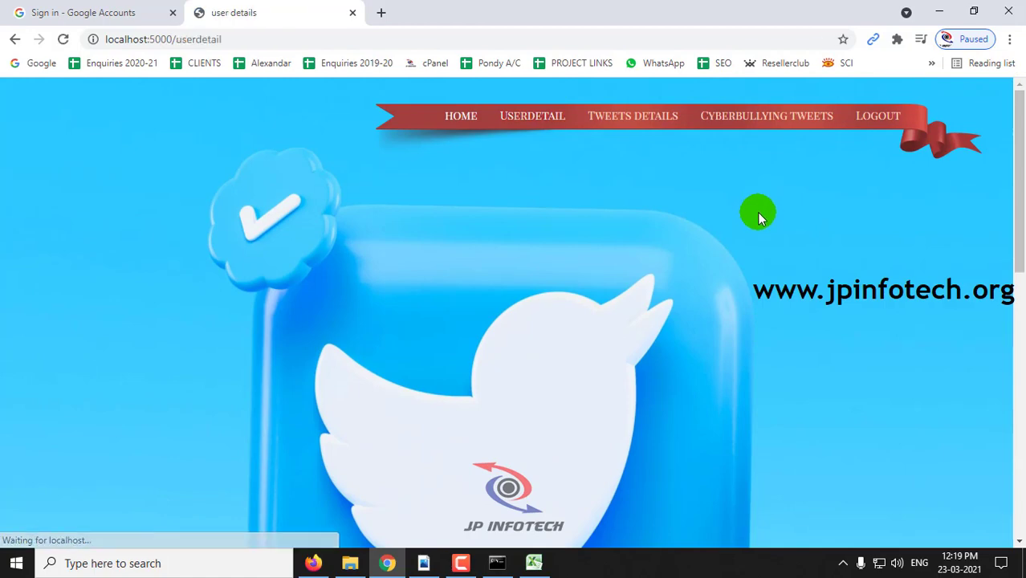
scroll(756, 217, "down", 7)
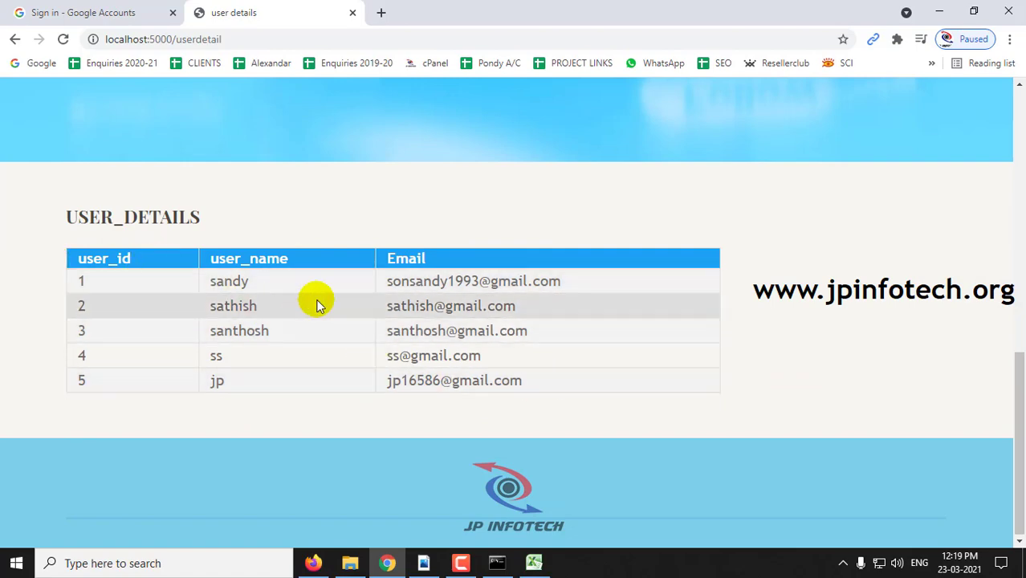
scroll(314, 298, "up", 7)
scroll(275, 414, "down", 7)
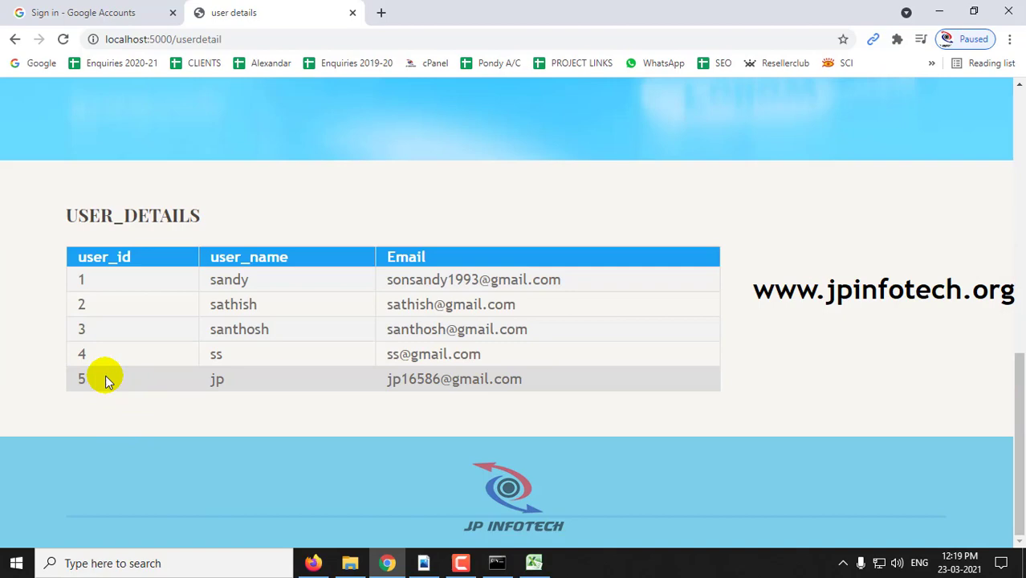
left_click_drag(77, 379, 560, 378)
scroll(560, 378, "up", 7)
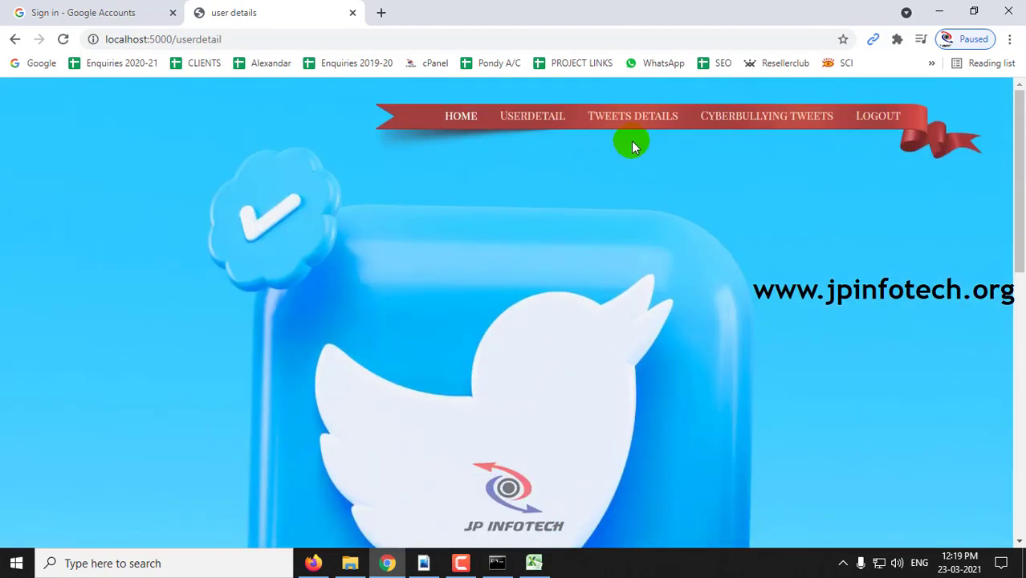
Open TWEETS DETAILS and highlight rows 4 and 5 with their predictions: greeting 0, abusive tweet 1.
left_click(636, 113)
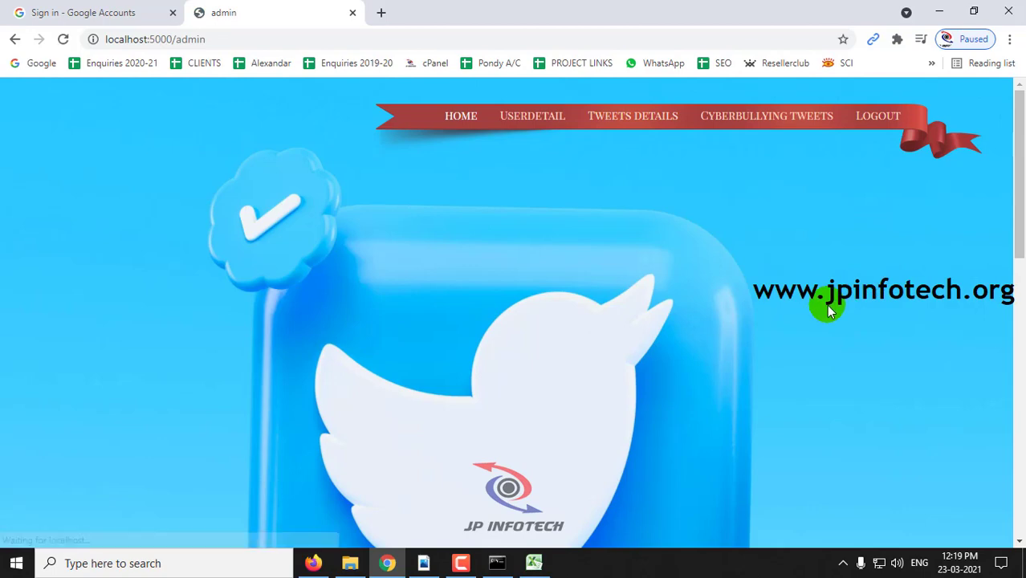
scroll(831, 309, "down", 4)
scroll(829, 310, "down", 3)
scroll(830, 313, "down", 3)
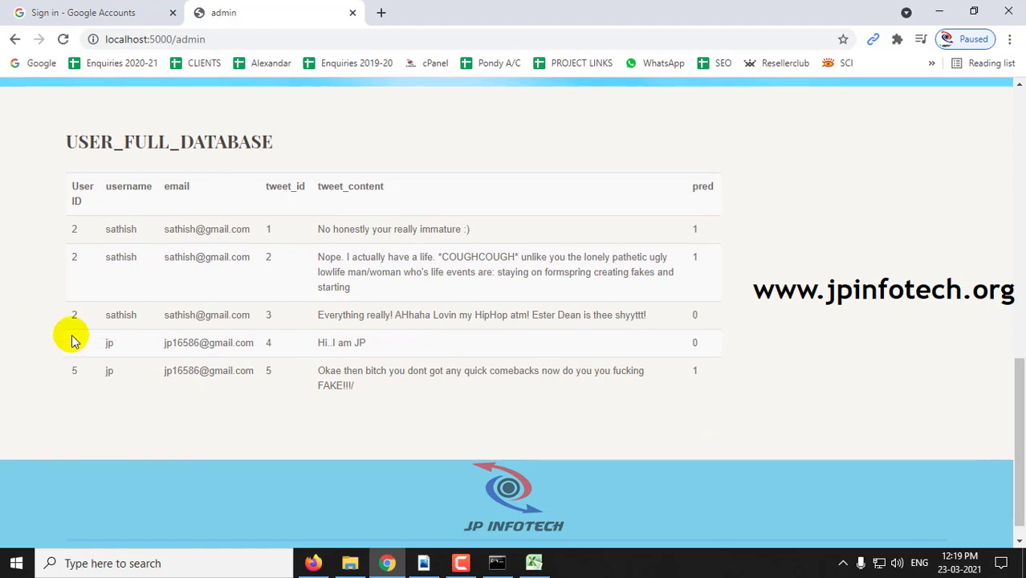
left_click_drag(73, 341, 249, 344)
left_click(365, 343)
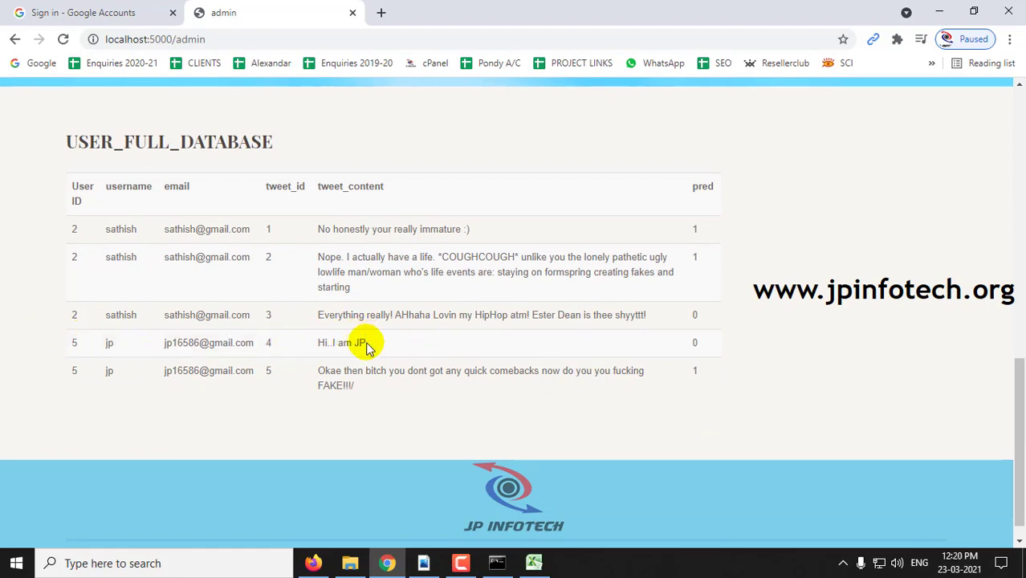
left_click_drag(365, 343, 318, 344)
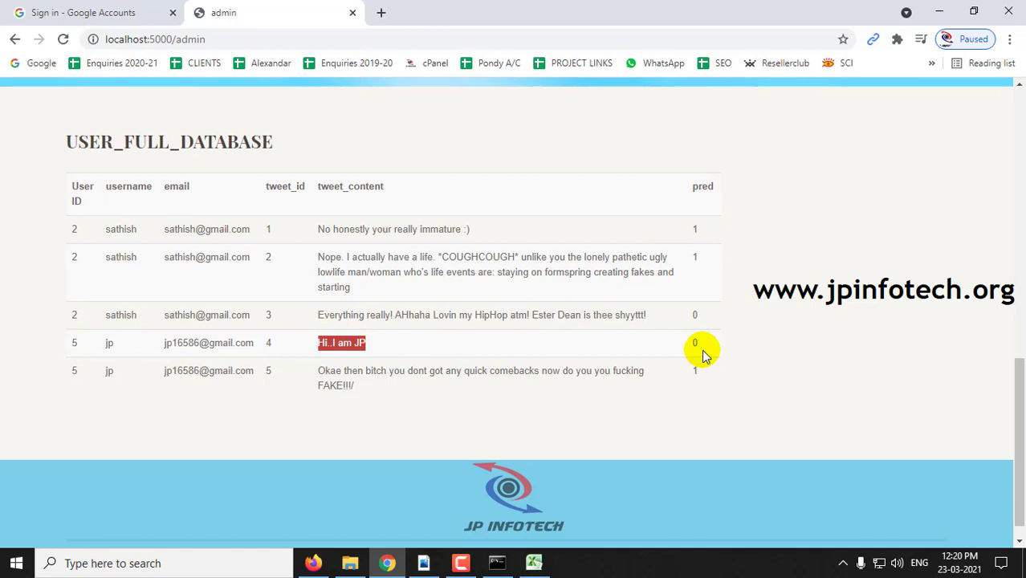
left_click_drag(701, 350, 689, 351)
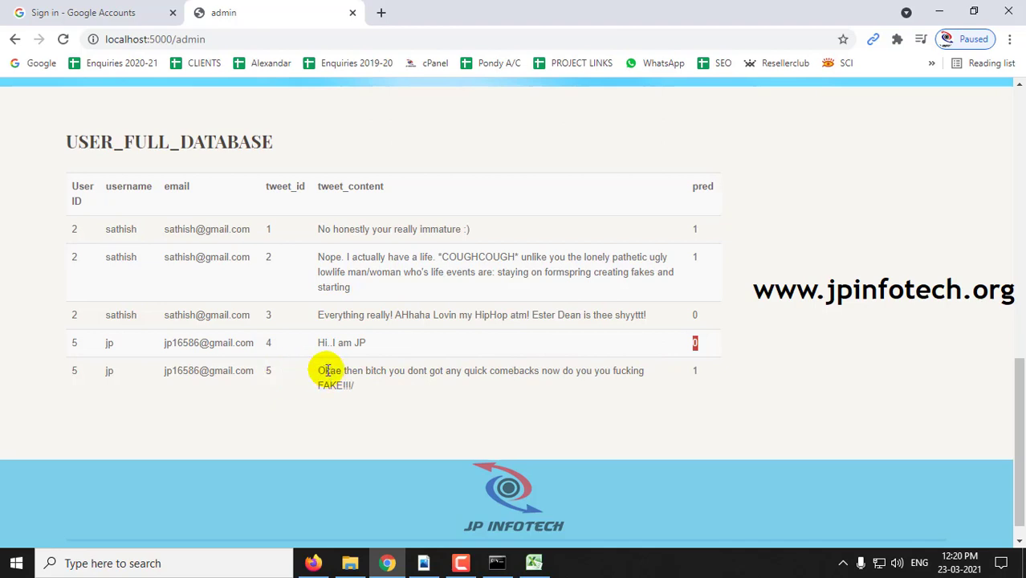
mouse_move(324, 371)
left_mouse_down()
mouse_move(367, 386)
mouse_move(318, 372)
left_mouse_up()
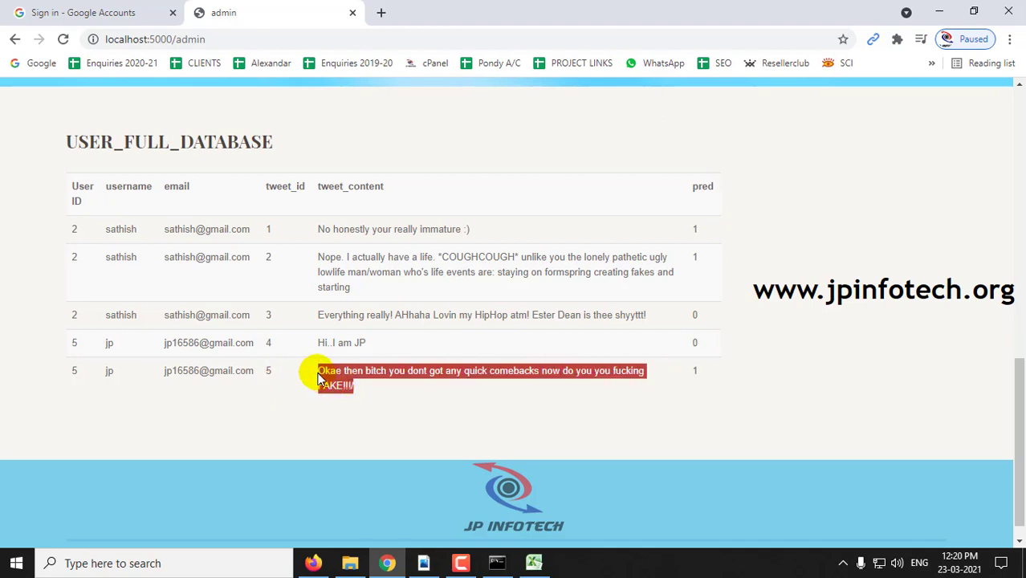
left_click_drag(704, 376, 52, 377)
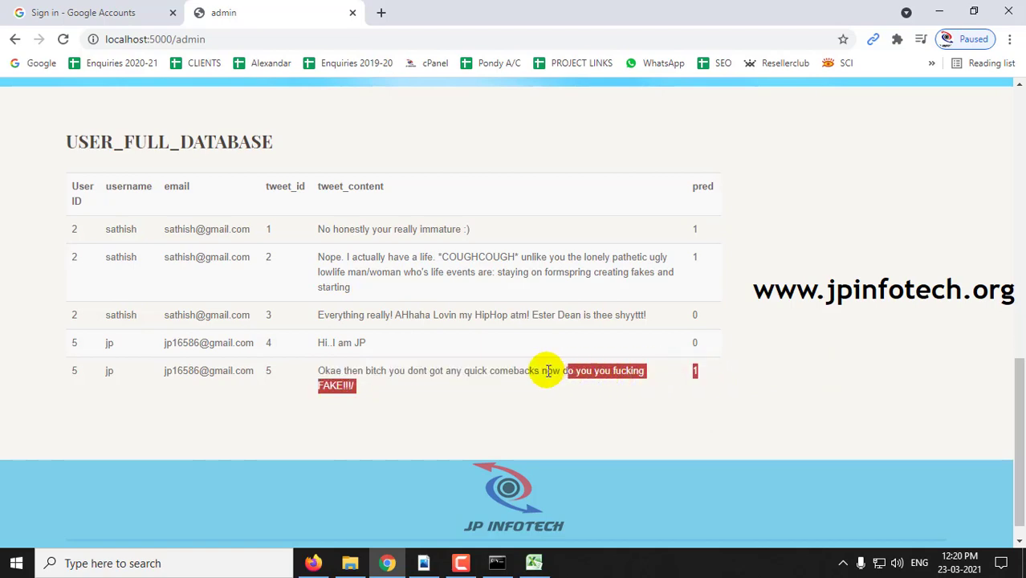
scroll(613, 397, "up", 10)
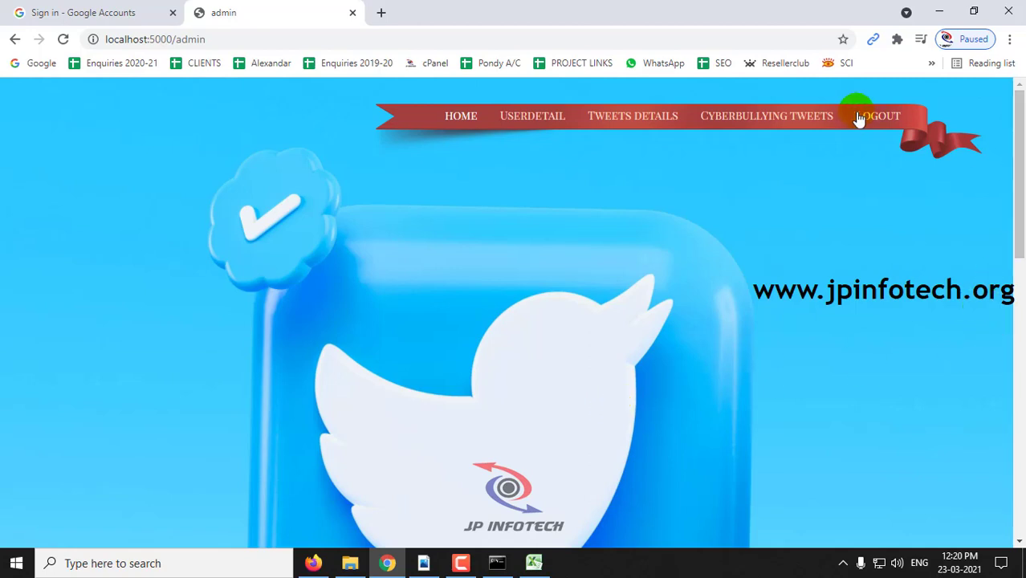
Open CYBERBULLYING TWEETS and highlight user 5's flagged abusive tweet among the three listed.
left_click(767, 119)
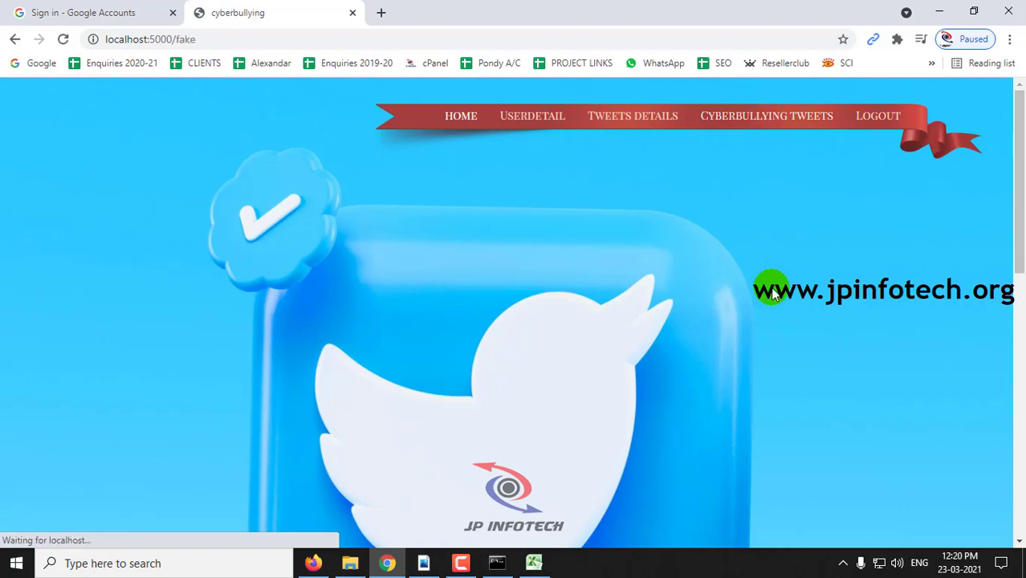
scroll(774, 294, "down", 8)
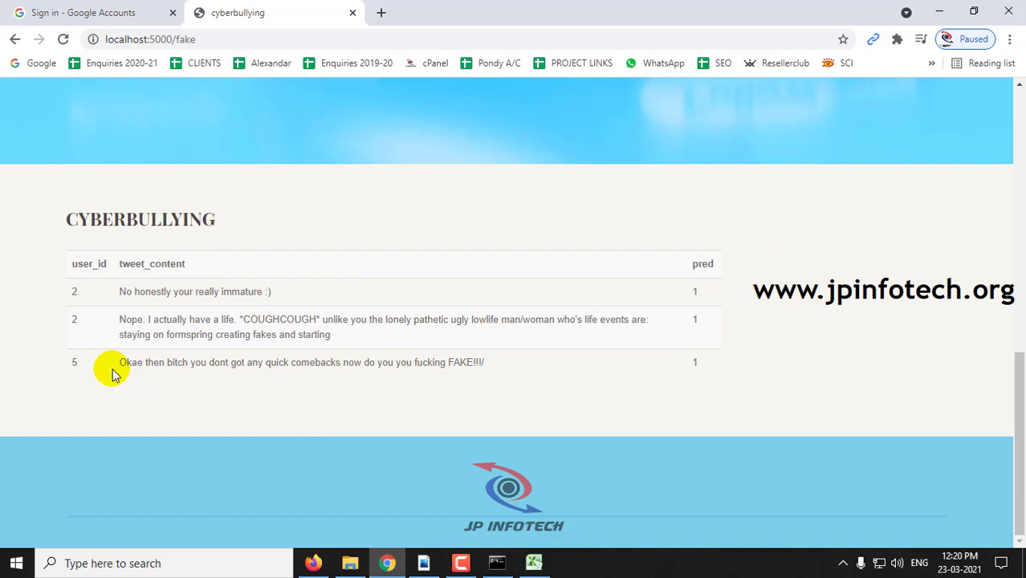
left_click_drag(69, 367, 695, 377)
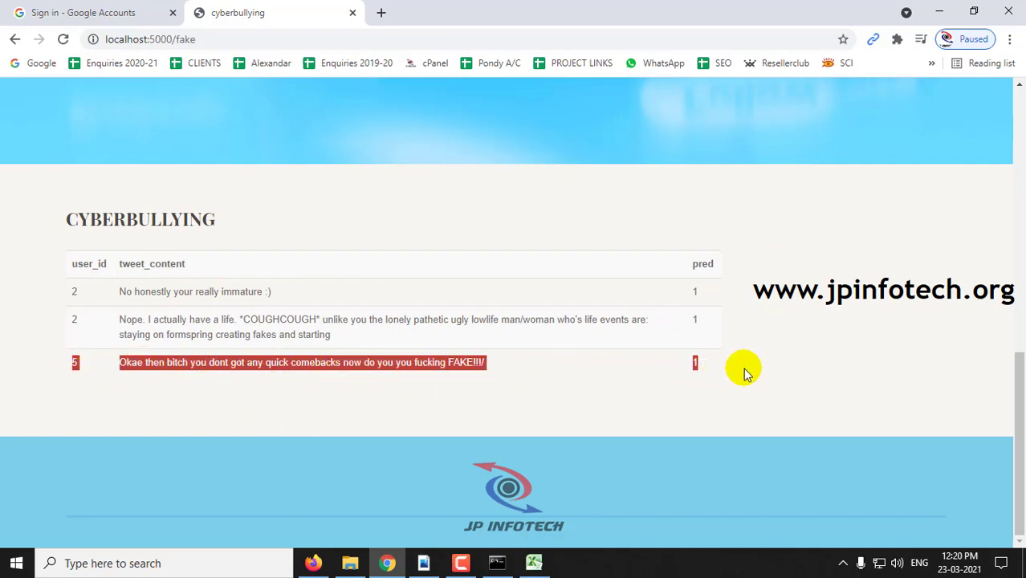
scroll(757, 370, "up", 10)
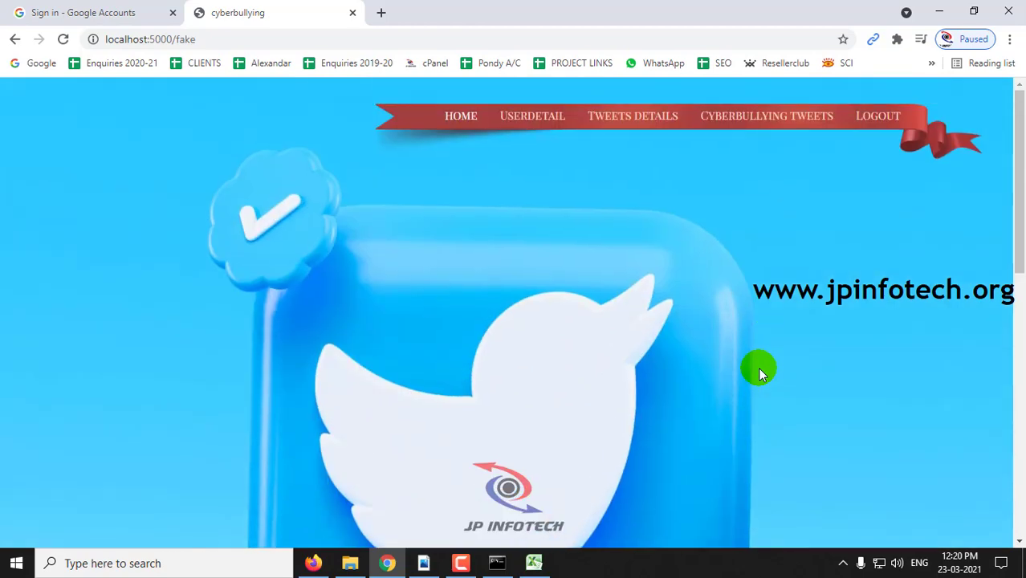
Log out of admin, view the ANALYSIS pie chart (55 cyberbullying vs 40 normal), then open Future.
left_click(885, 120)
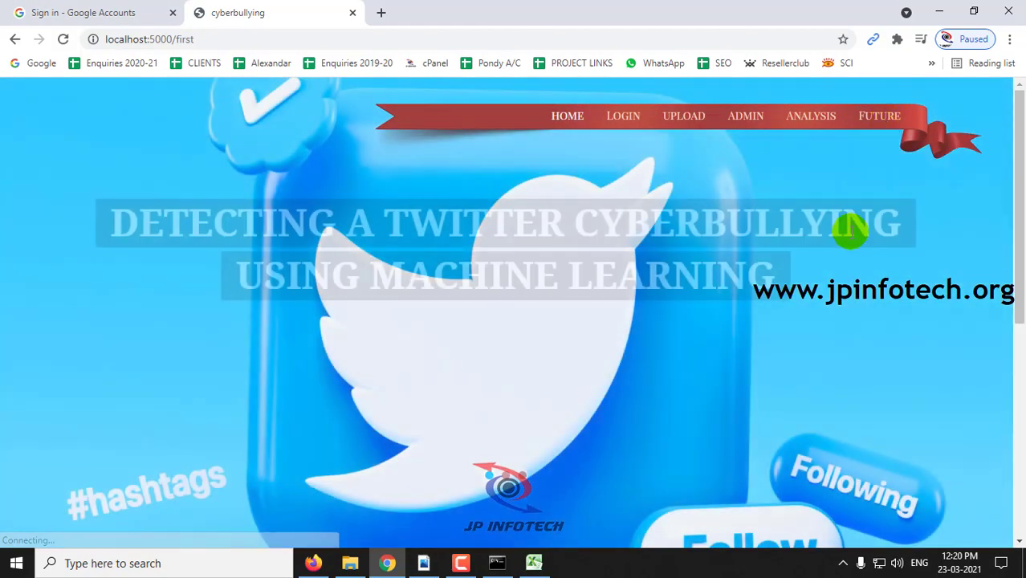
left_click(811, 118)
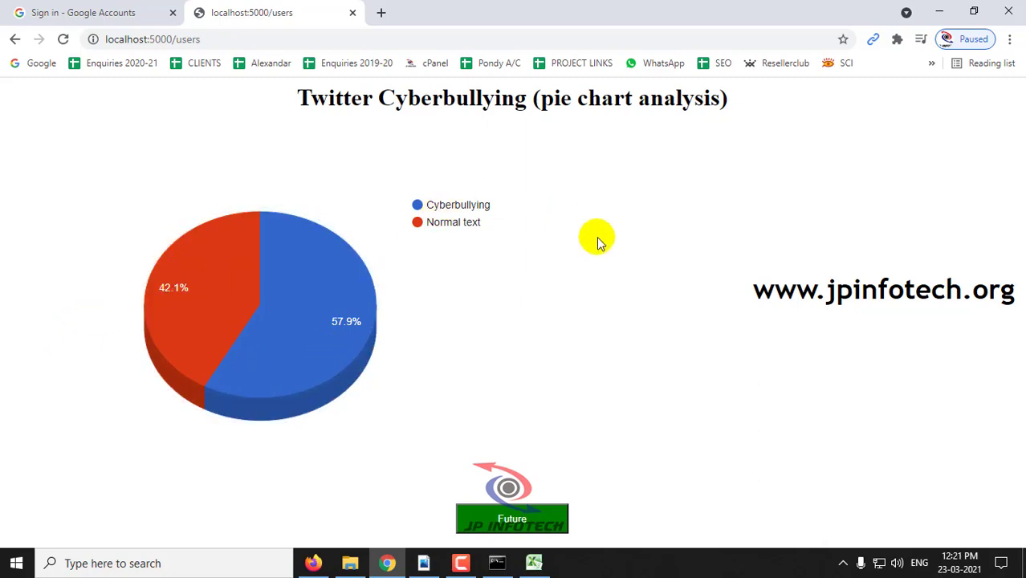
left_click(558, 515)
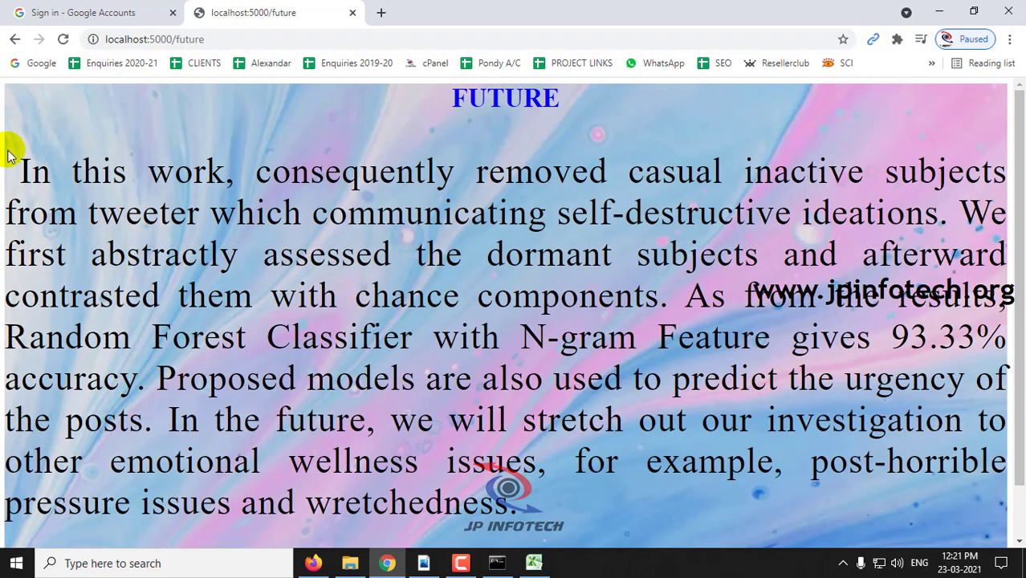
Select the Future page's conclusion paragraph and go back to the HOME page.
left_click_drag(10, 154, 511, 470)
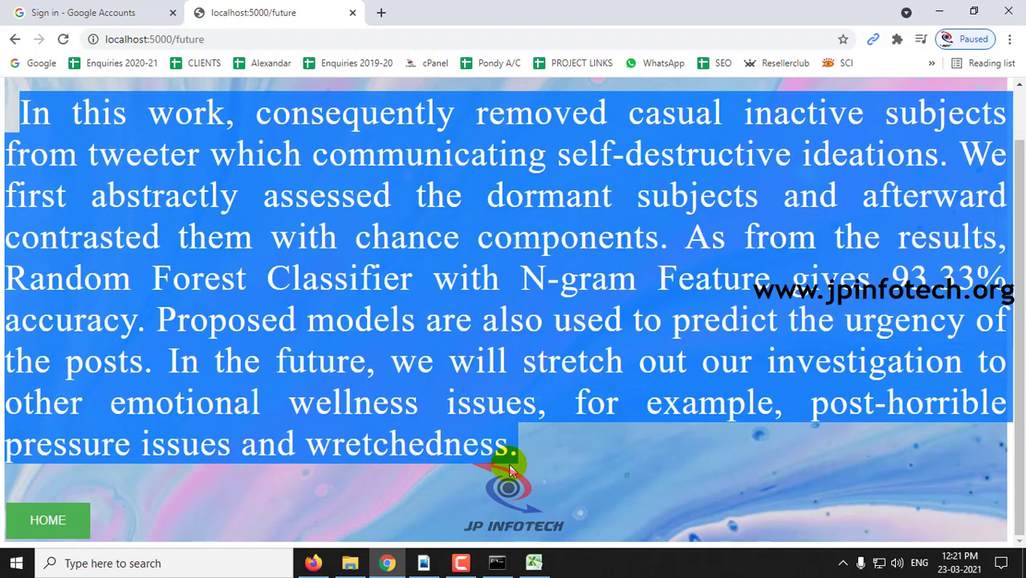
left_click(69, 520)
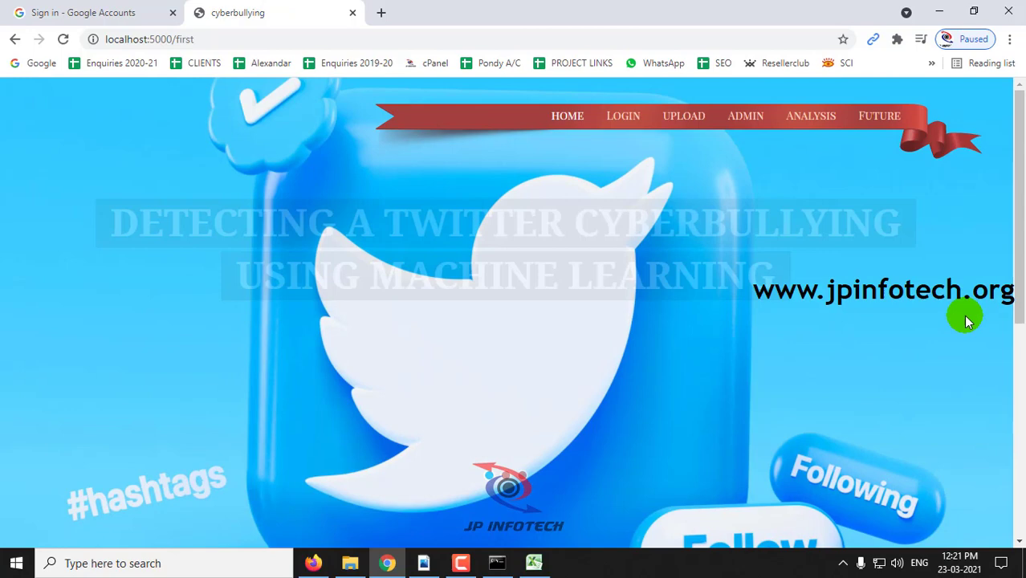